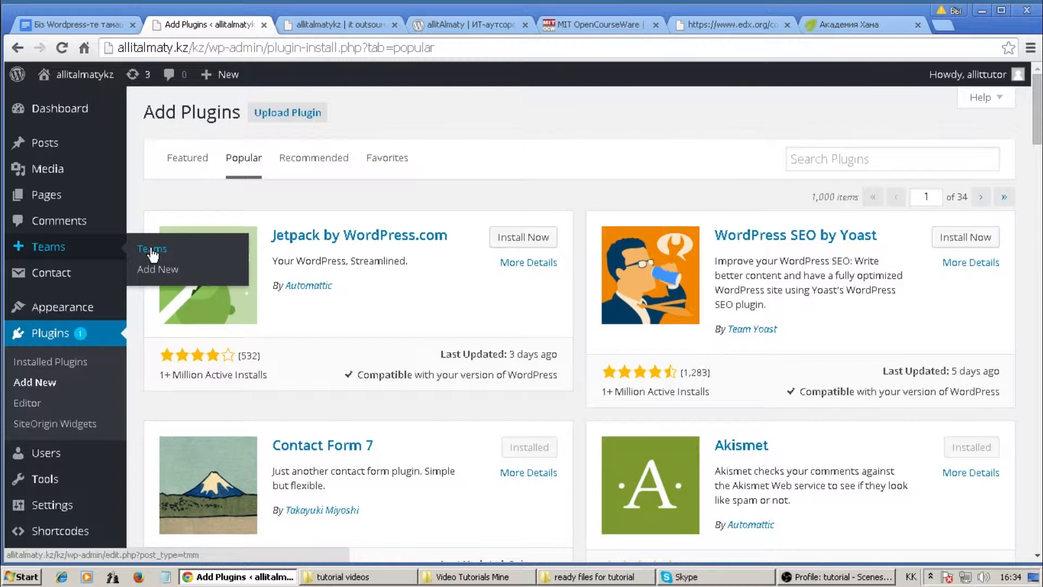
# Start a new Team using Add New in the Teams menu.
pyautogui.click(154, 271)
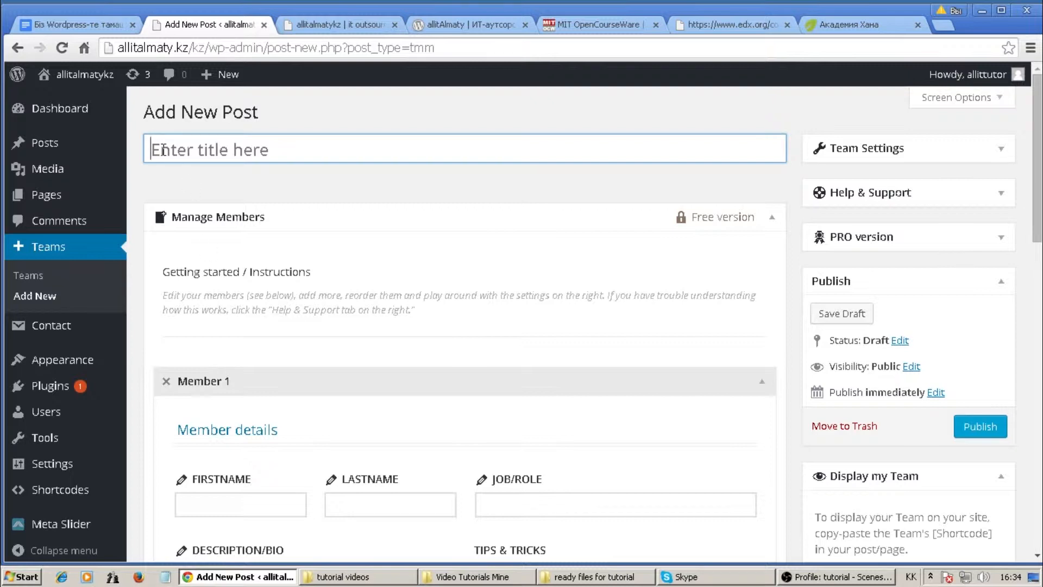
# Title the new team 'allitalmaty'.
pyautogui.hotkey('alt', 'shift')
pyautogui.hotkey('alt', 'shift')
pyautogui.write('allitalmaty')
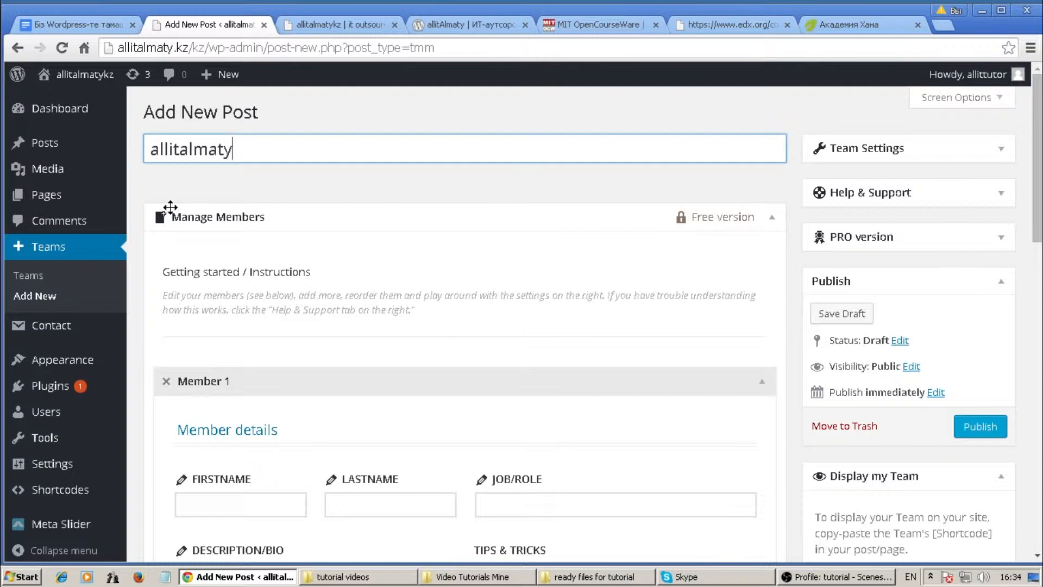
pyautogui.scroll(-2, 171, 211)
pyautogui.scroll(-4, 171, 211)
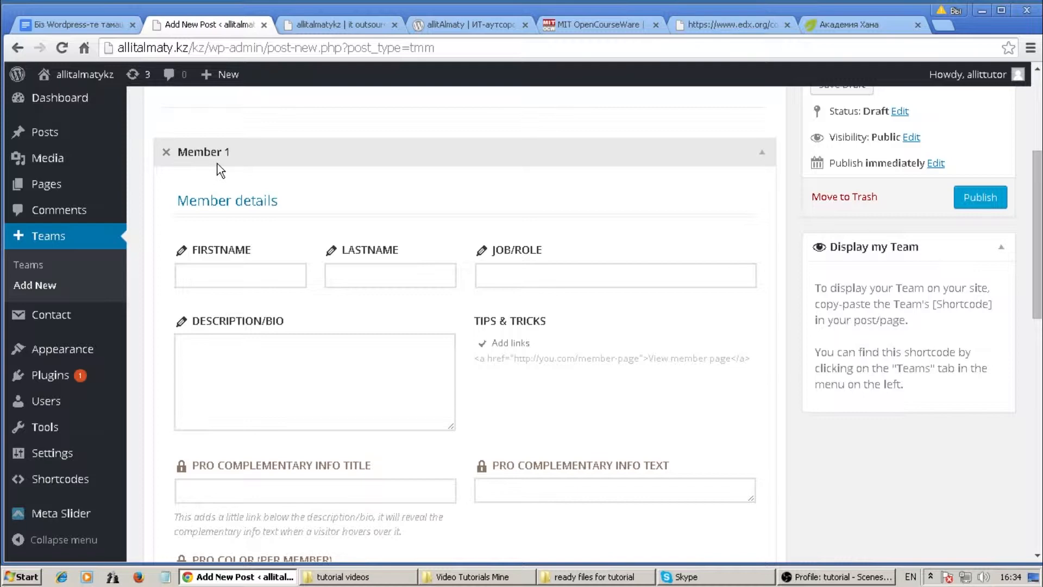
# Enter Member 1's first and last name in Cyrillic, correcting typos in the last name.
pyautogui.click(208, 275)
pyautogui.hotkey('alt', 'shift')
pyautogui.hotkey('alt', 'shift')
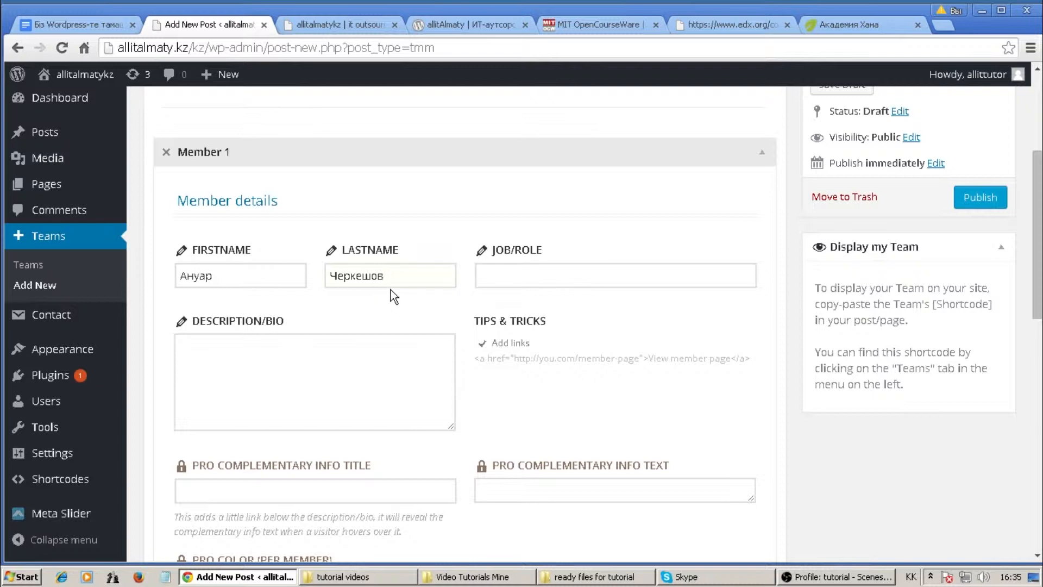
pyautogui.click(480, 276)
pyautogui.click(93, 29)
pyautogui.scroll(-12, 105, 219)
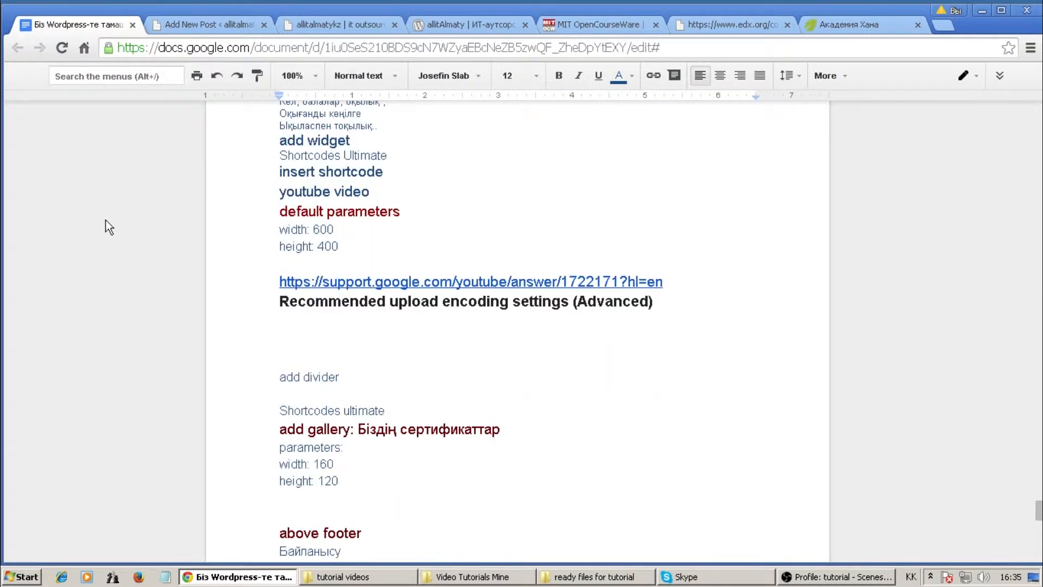
pyautogui.scroll(-3, 106, 223)
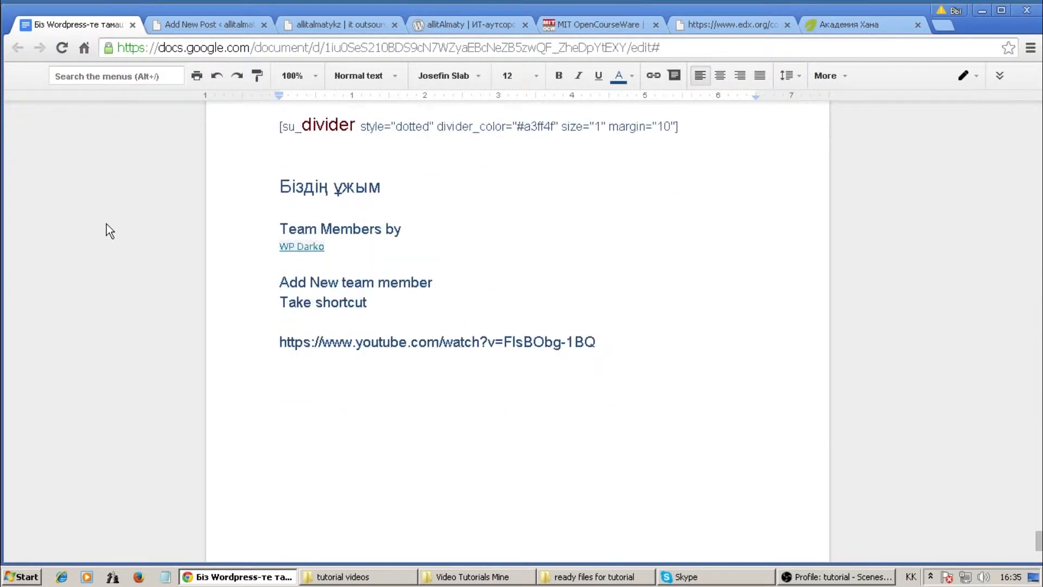
pyautogui.scroll(-4, 107, 224)
pyautogui.scroll(6, 106, 224)
pyautogui.scroll(11, 106, 224)
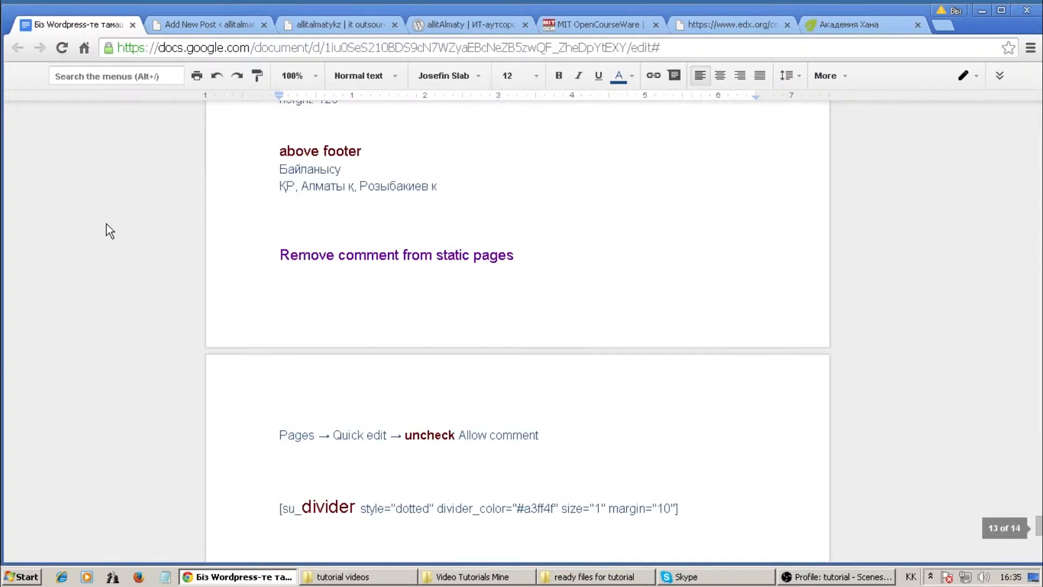
pyautogui.scroll(11, 106, 224)
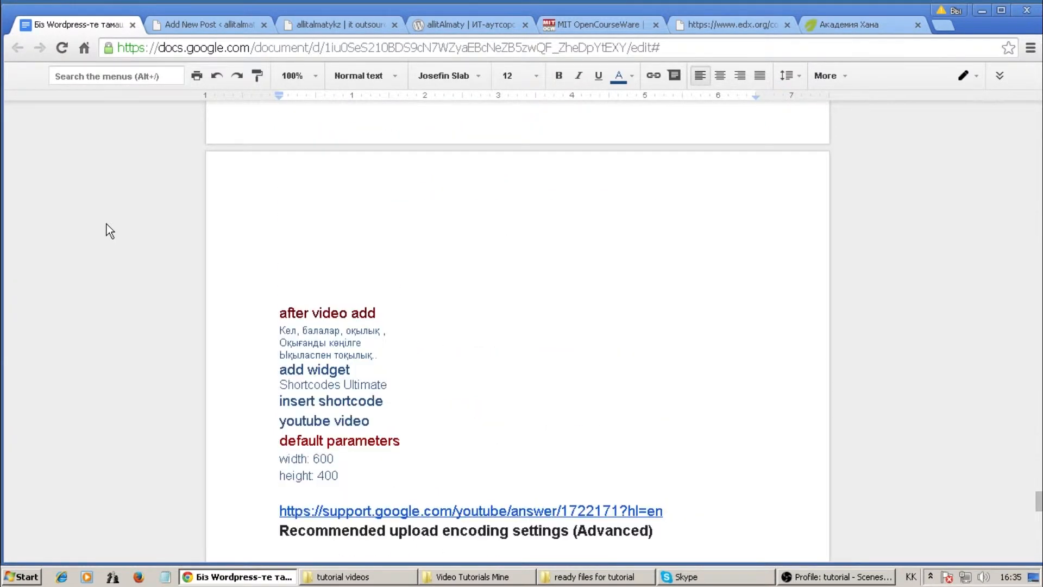
pyautogui.scroll(7, 106, 224)
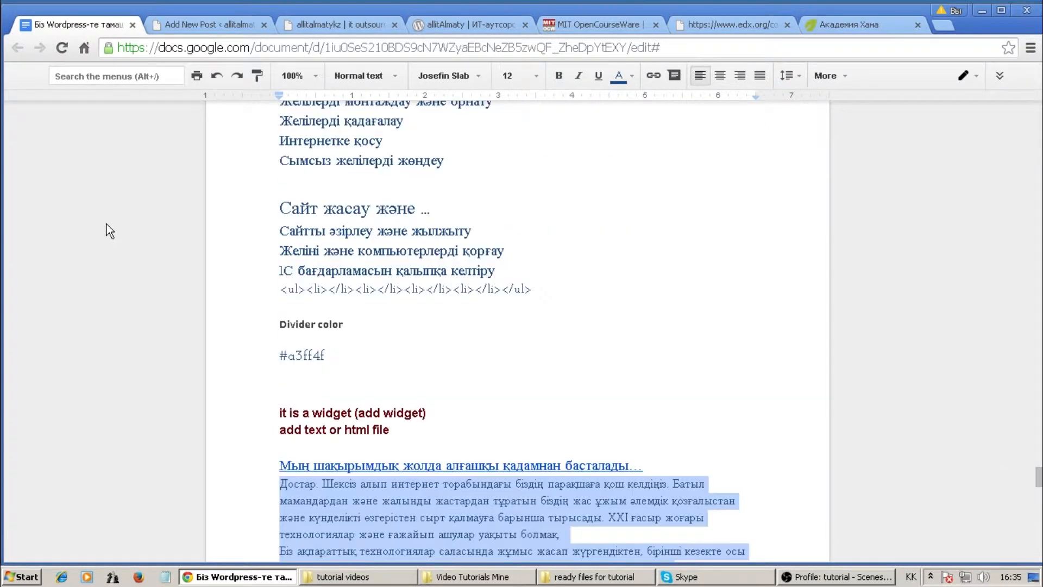
pyautogui.click(201, 25)
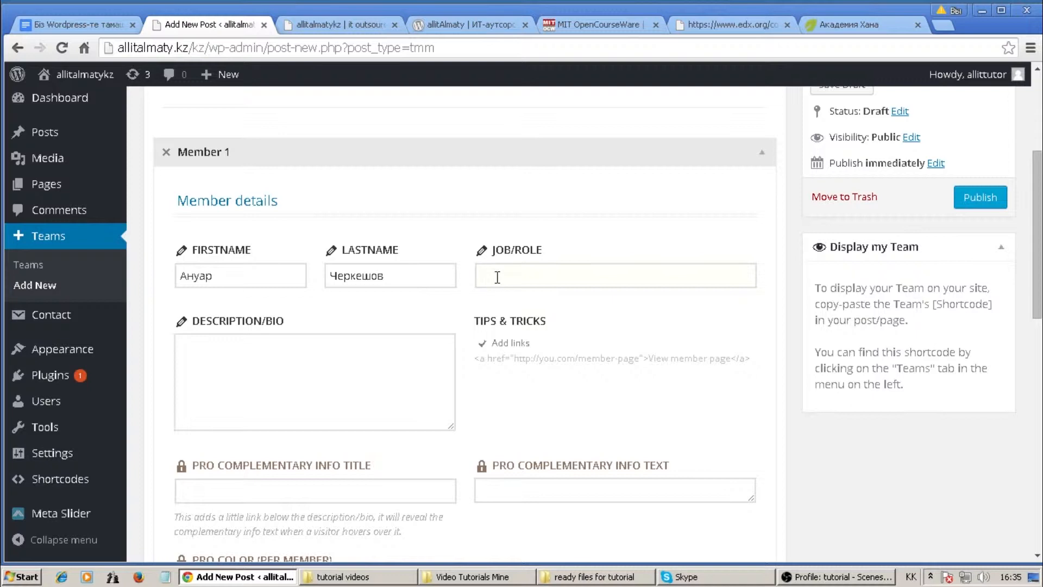
# Enter Желі инженері as Member 1's job role.
pyautogui.write('жеңі ')
pyautogui.write('ин')
pyautogui.write('женер')
pyautogui.write('і')
pyautogui.scroll(1, 459, 295)
pyautogui.scroll(-3, 459, 295)
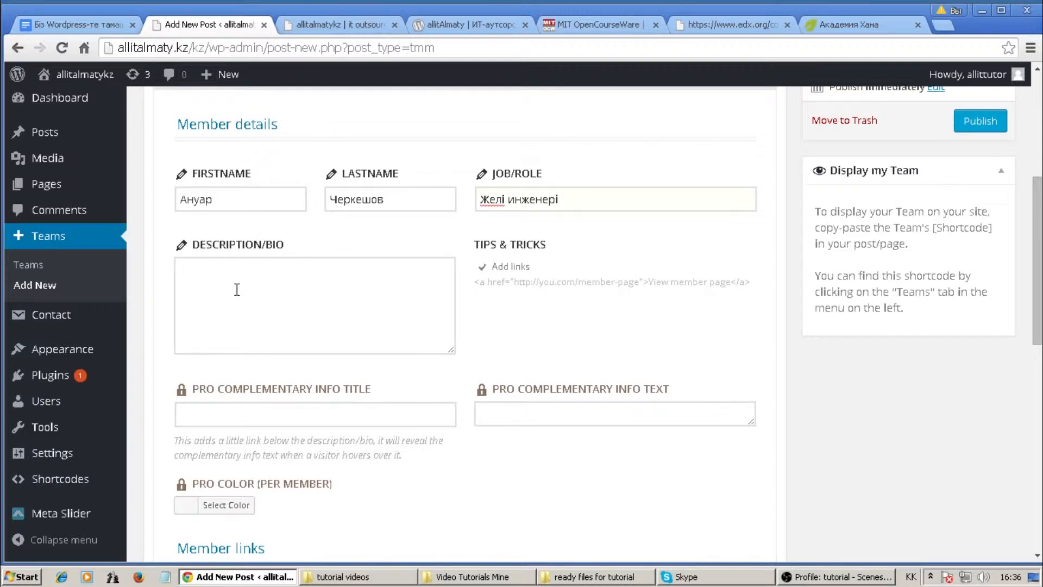
pyautogui.scroll(-5, 236, 289)
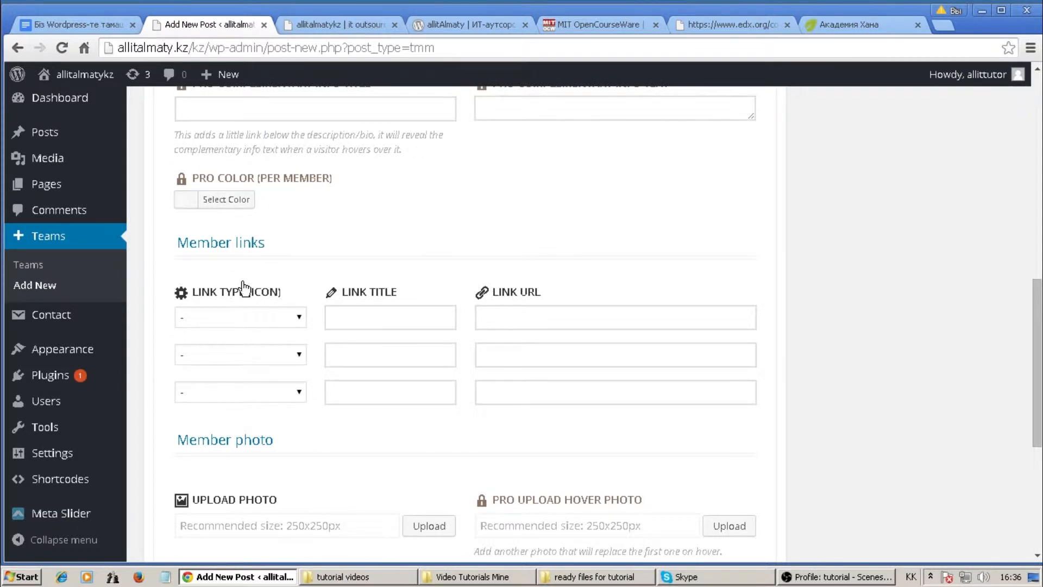
pyautogui.scroll(-1, 241, 291)
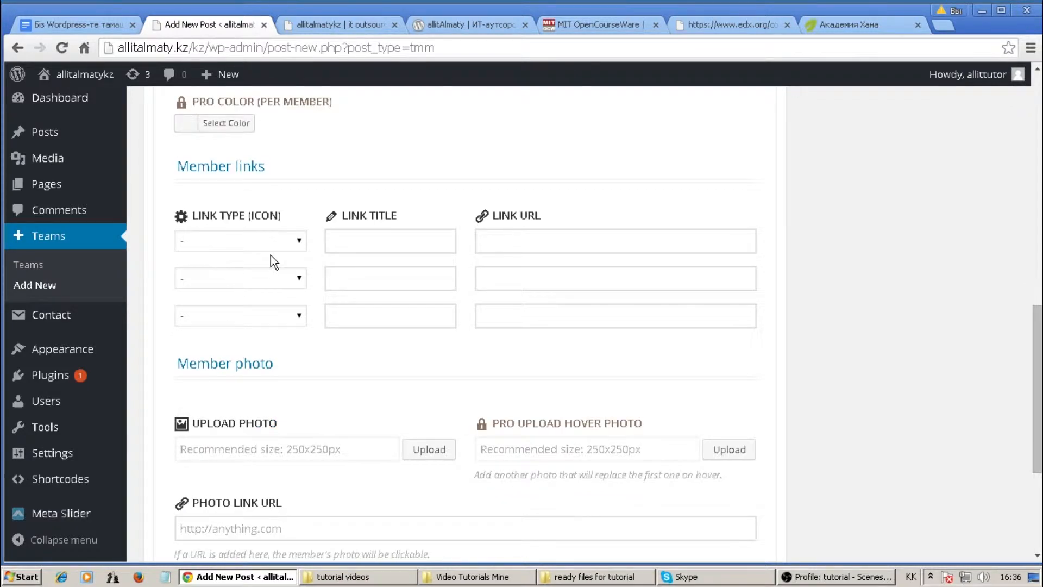
# Set the first member link's type to Twitter with the title 'twitter'.
pyautogui.click(298, 242)
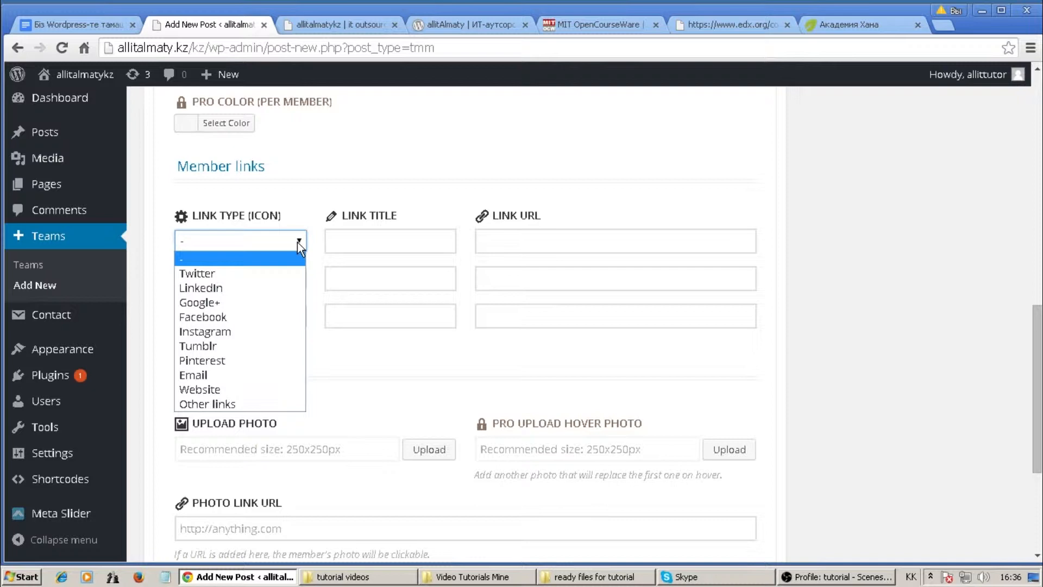
pyautogui.click(252, 274)
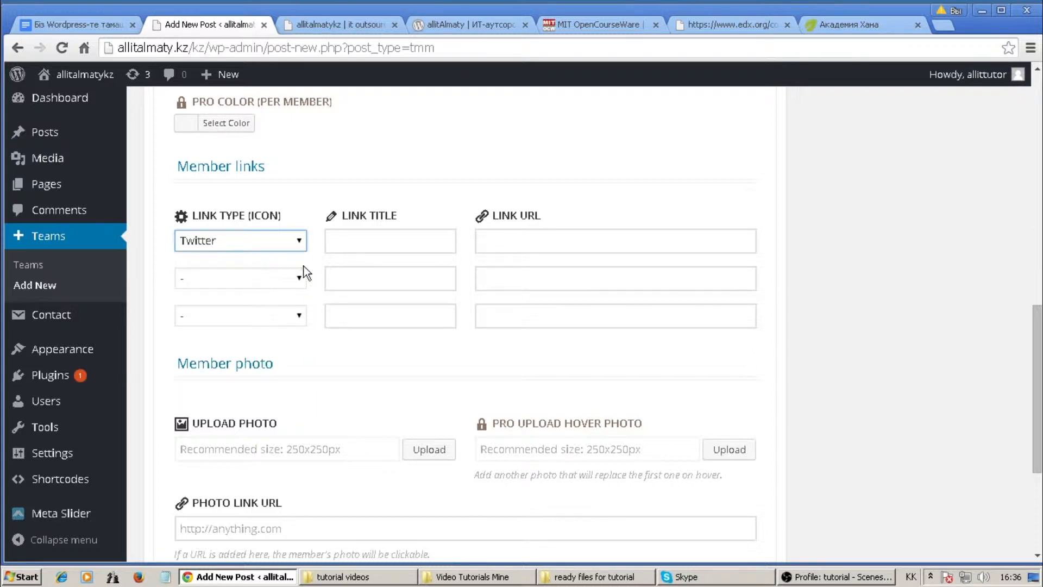
pyautogui.click(357, 240)
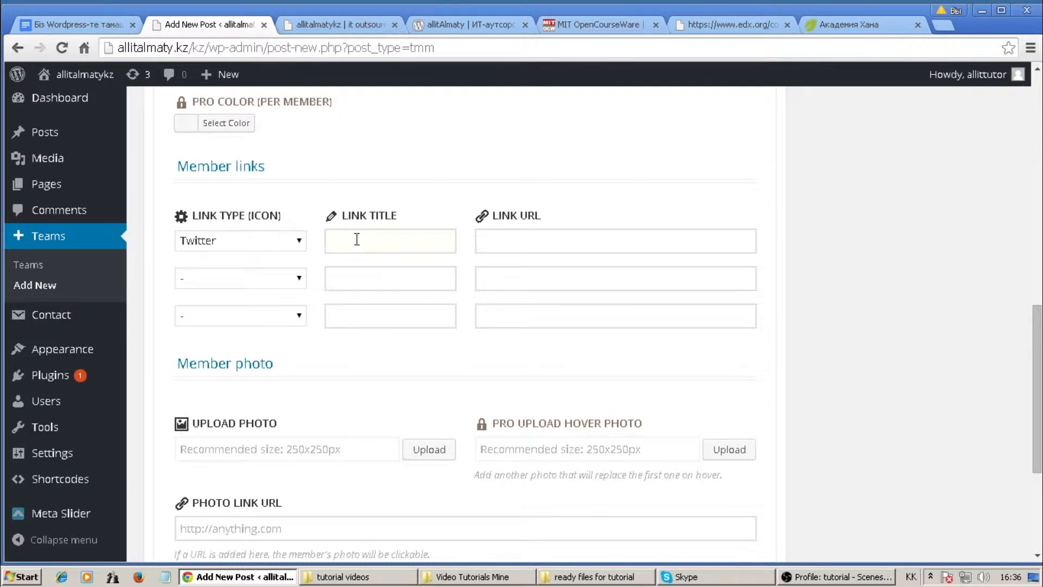
pyautogui.write('е')
pyautogui.press('BackSpace')
pyautogui.hotkey('alt', 'shift')
pyautogui.write('twitter')
# Open the Twitter website in a new browser tab through a web search.
pyautogui.click(502, 244)
pyautogui.click(938, 25)
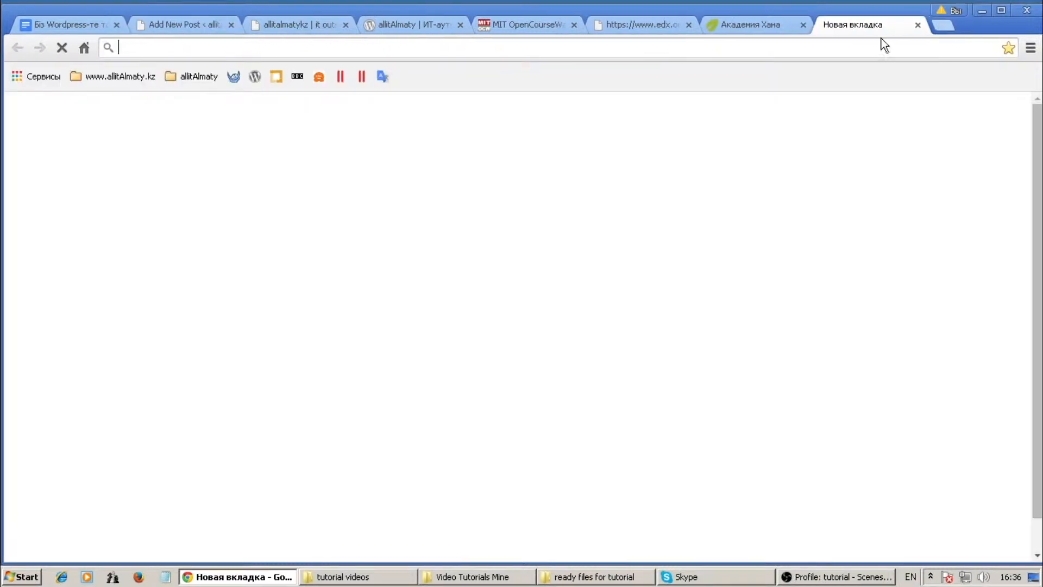
pyautogui.click(577, 25)
pyautogui.click(577, 25)
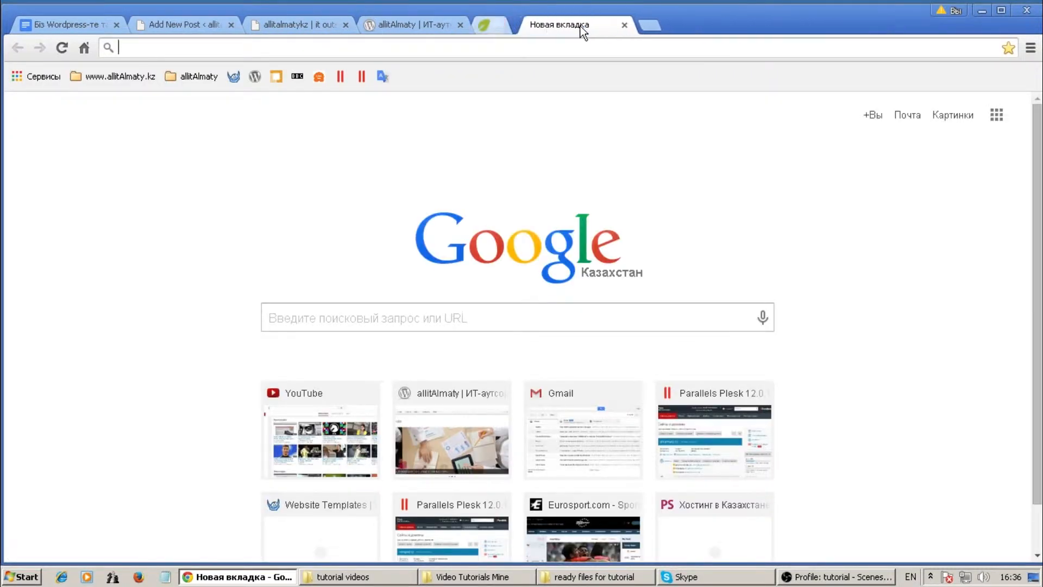
pyautogui.write('twitter')
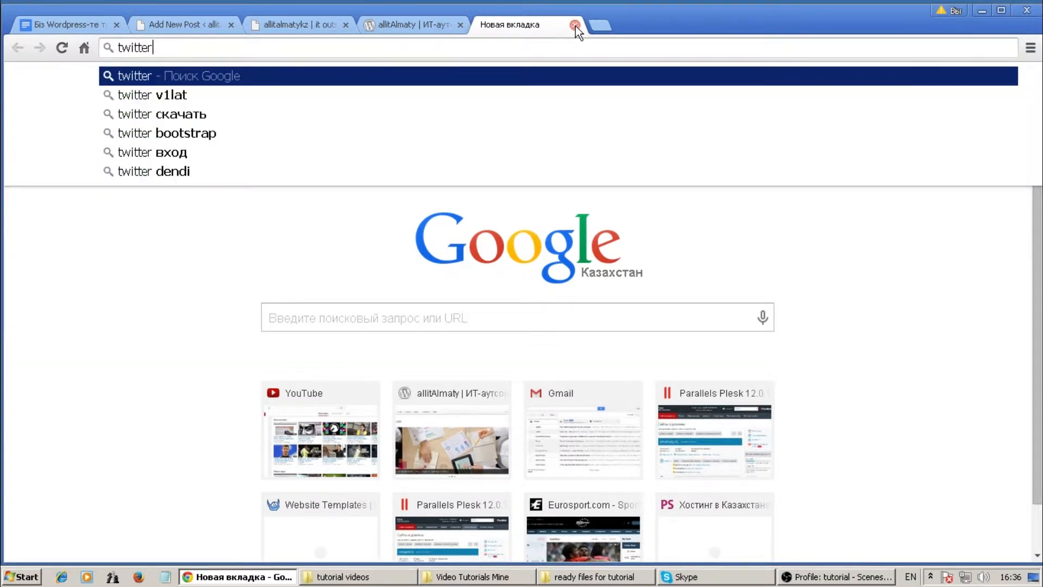
pyautogui.press('Return')
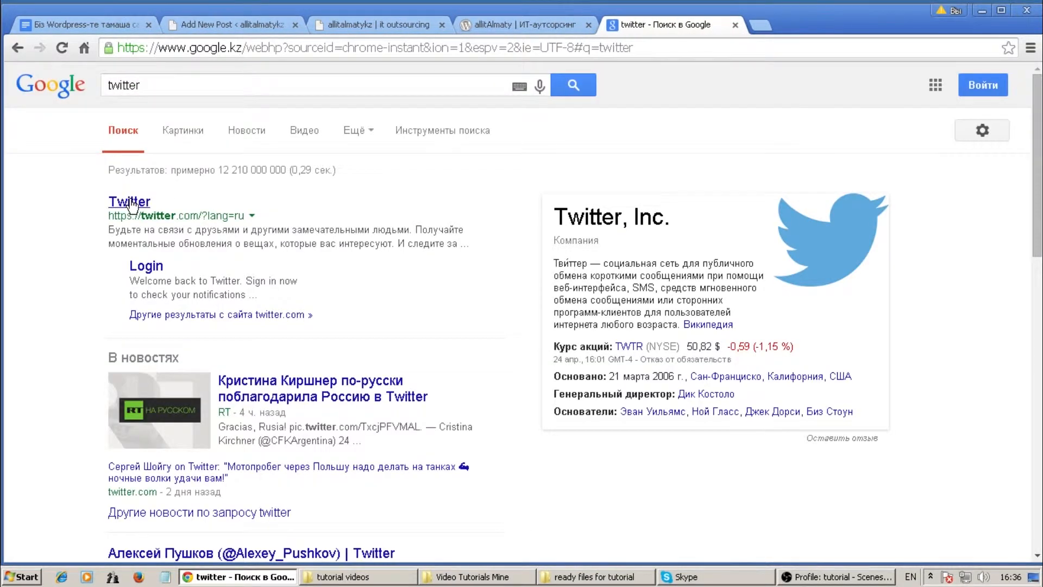
pyautogui.click(130, 203)
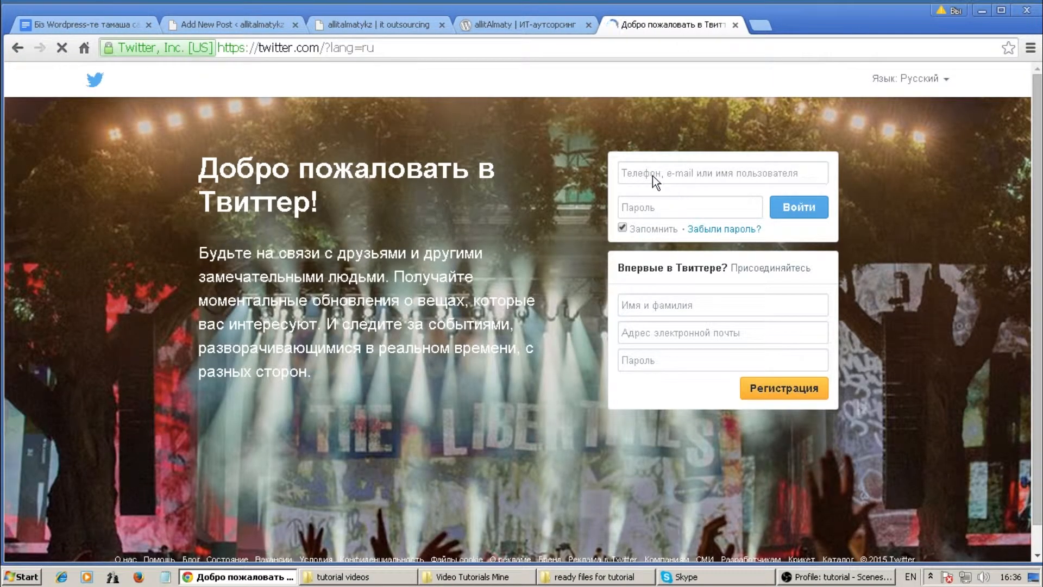
# Sign in to Twitter with the account e-mail and decline saving the password.
pyautogui.click(640, 173)
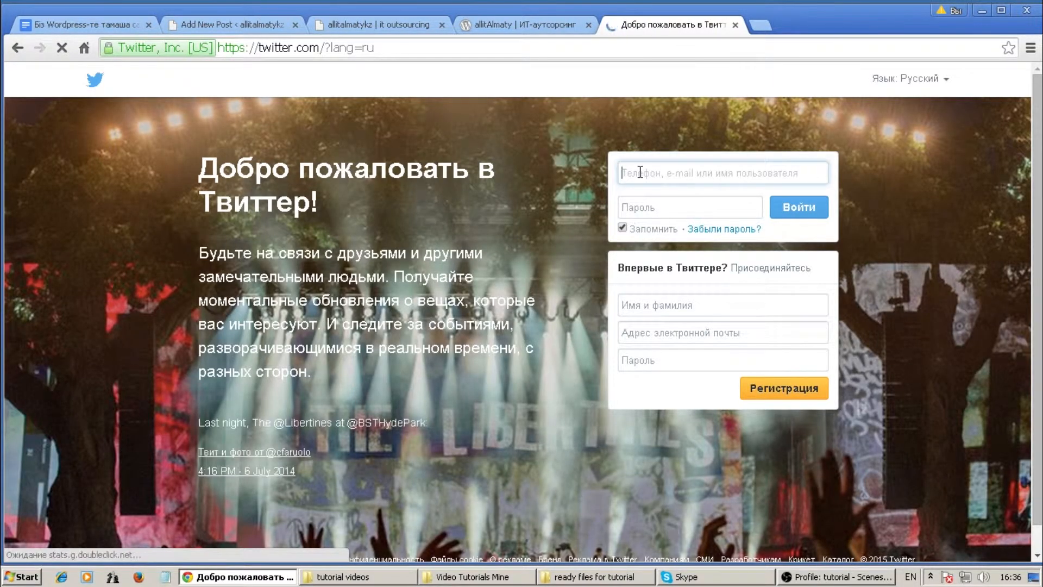
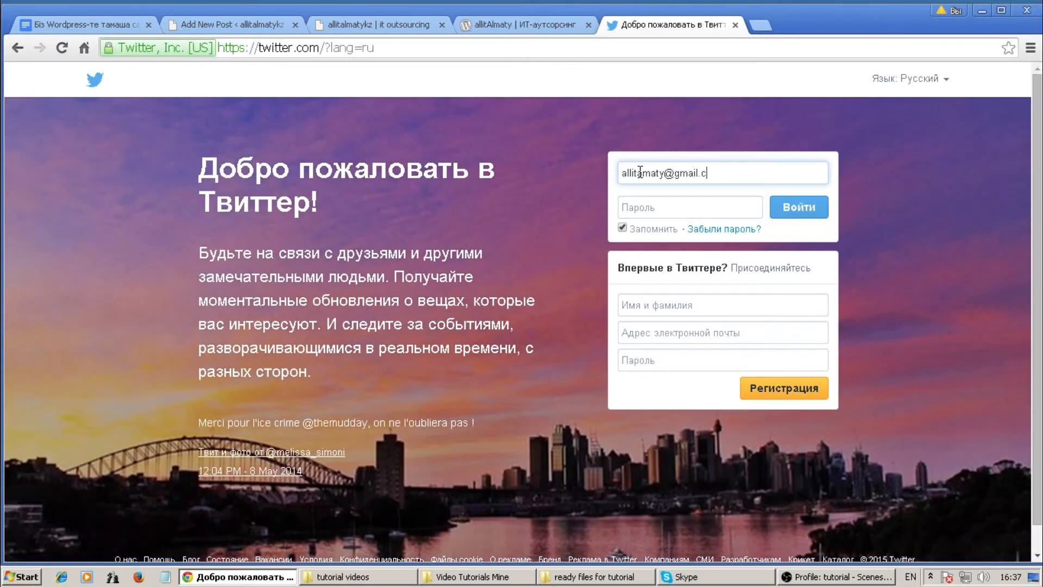
pyautogui.press('Tab')
pyautogui.press('Return')
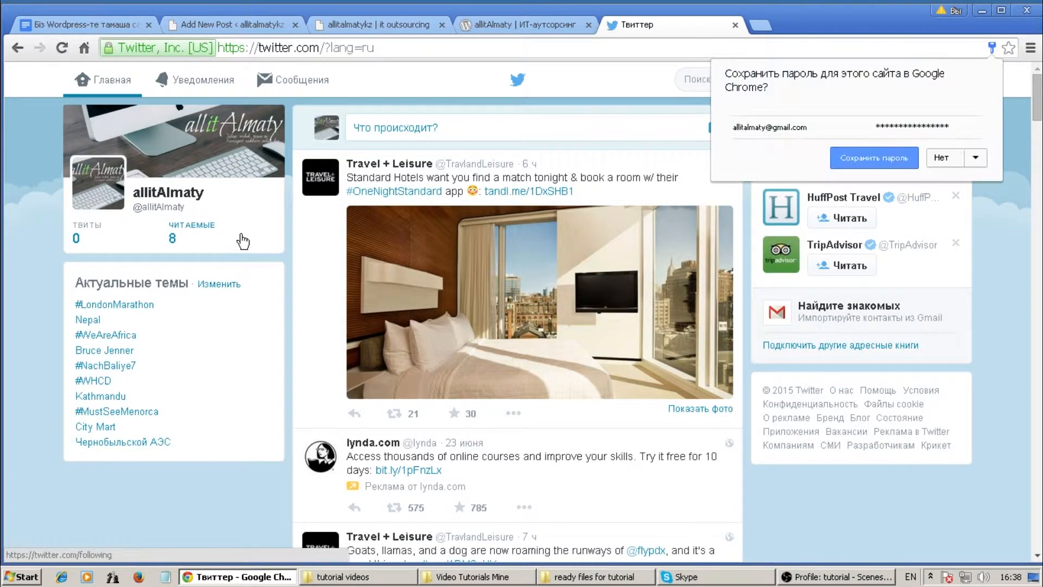
pyautogui.click(947, 157)
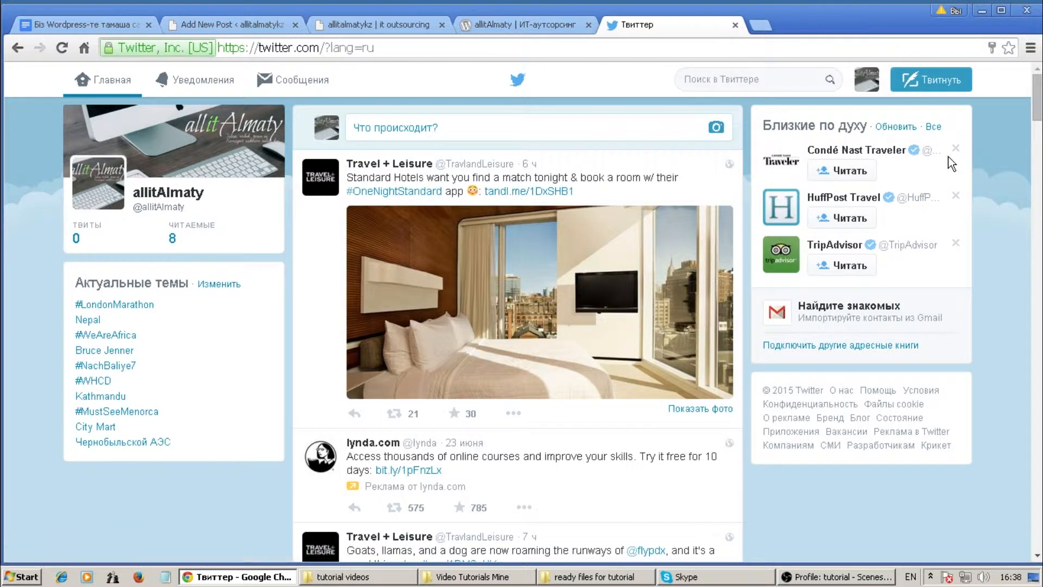
# Copy the Twitter page address and return to the WordPress team editor.
pyautogui.click(398, 48)
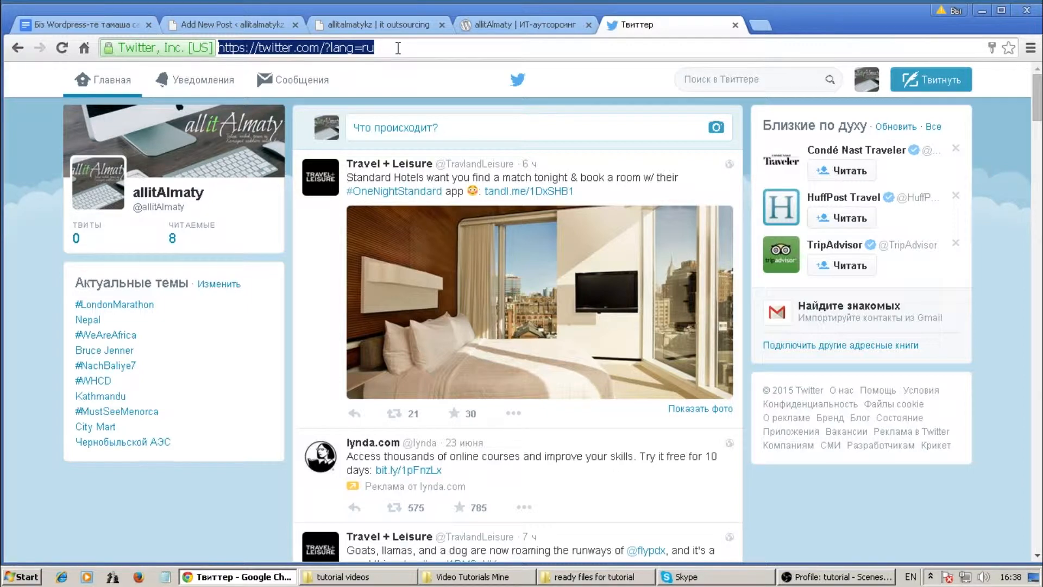
pyautogui.rightClick(347, 46)
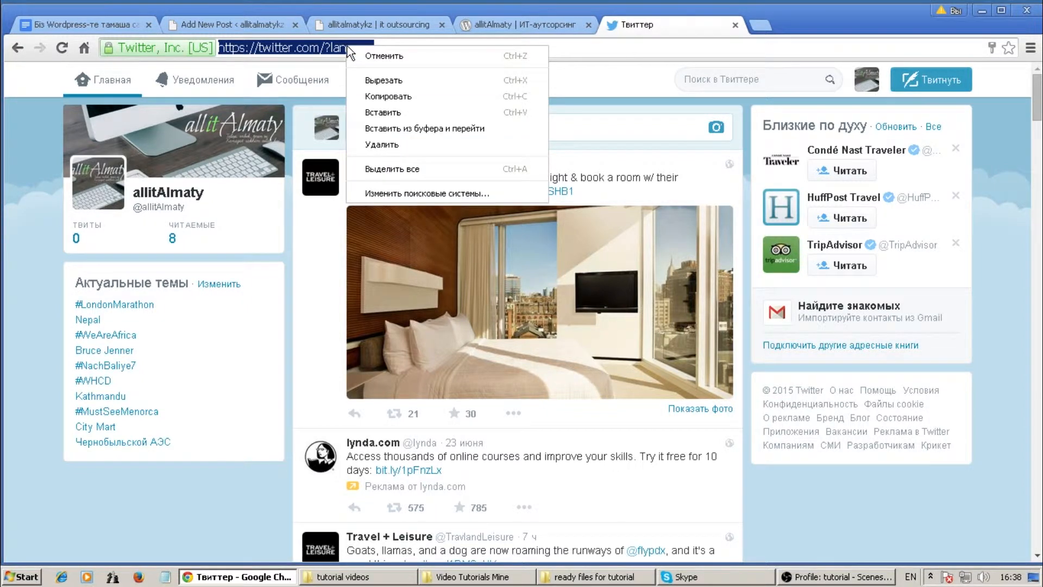
pyautogui.click(386, 91)
pyautogui.click(244, 24)
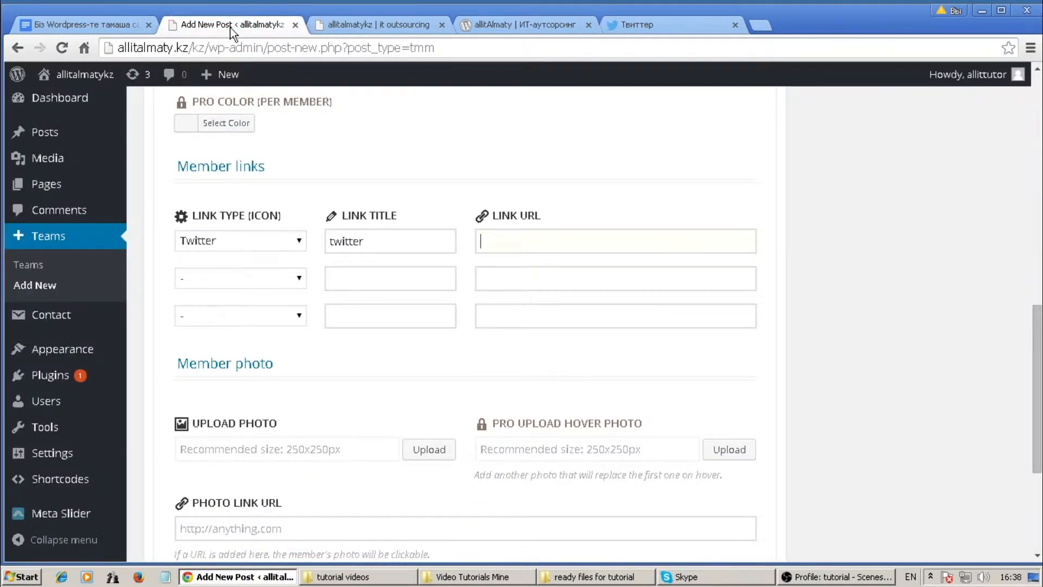
pyautogui.rightClick(489, 242)
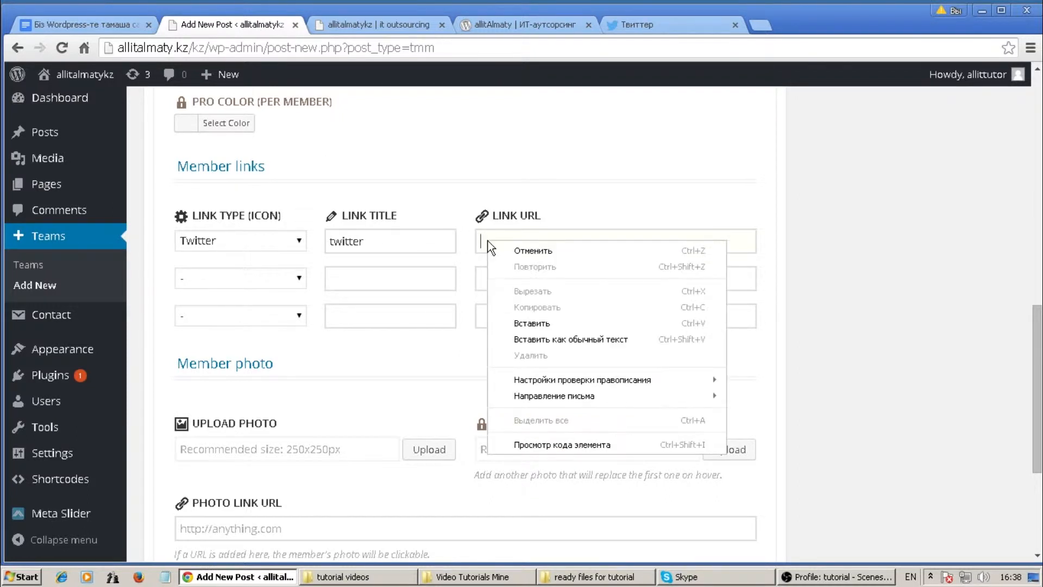
pyautogui.click(527, 322)
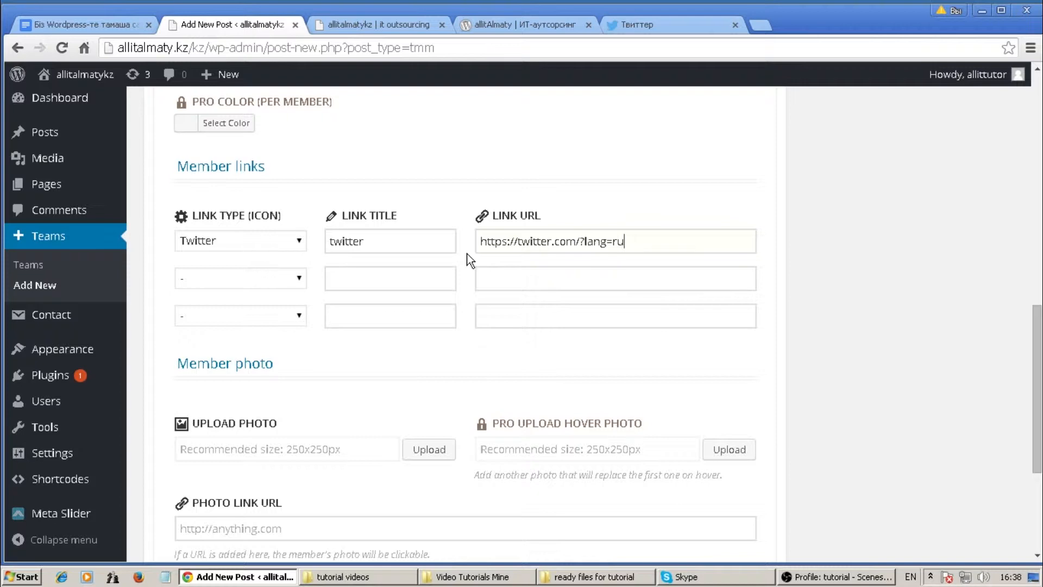
pyautogui.moveTo(1038, 328); pyautogui.dragTo(1039, 383)
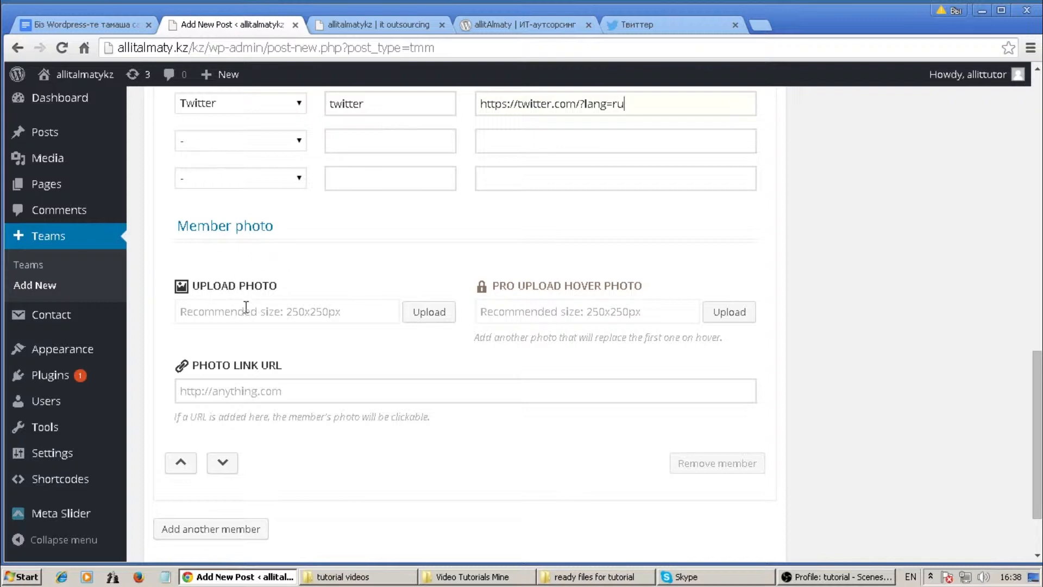
pyautogui.click(431, 313)
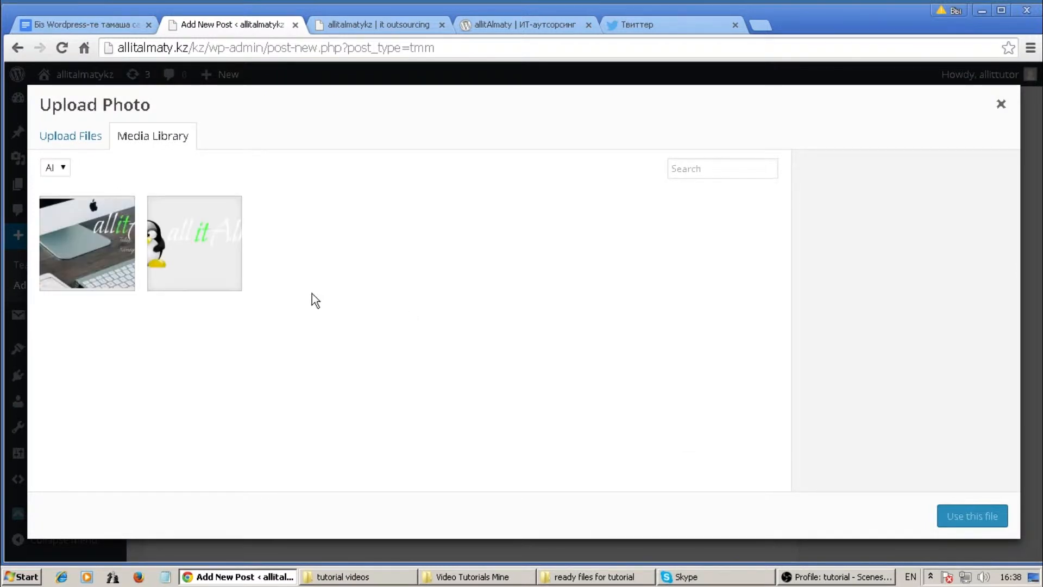
# Browse to Desktop > 3 New Project for > new images in the file picker.
pyautogui.click(98, 138)
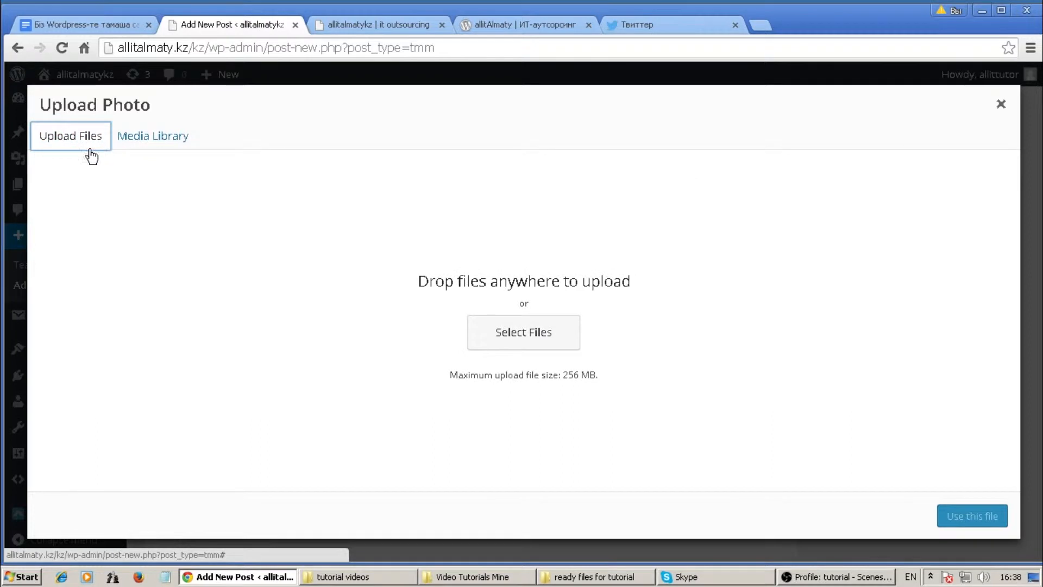
pyautogui.click(496, 329)
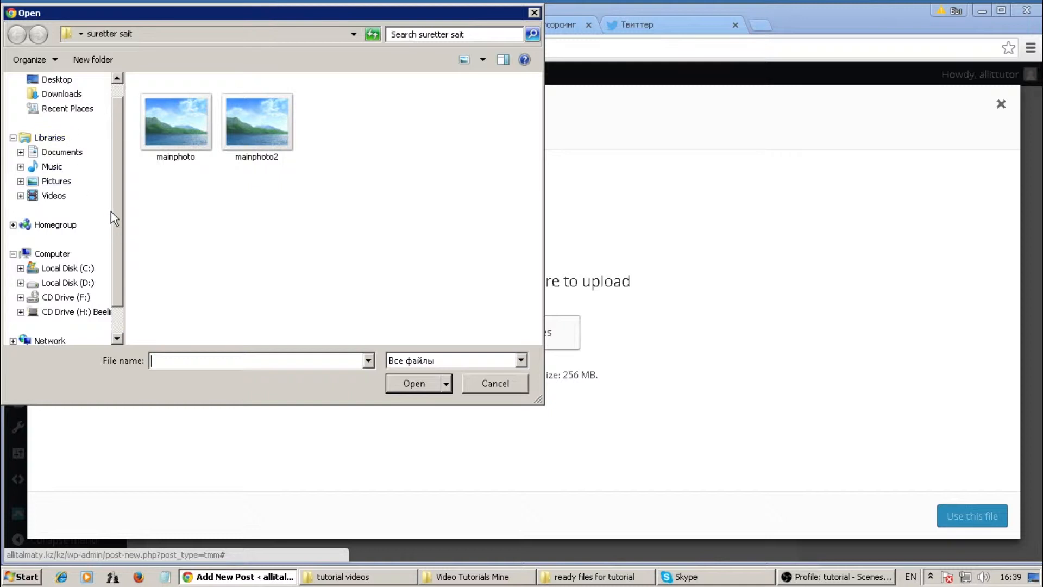
pyautogui.scroll(1, 113, 217)
pyautogui.click(56, 101)
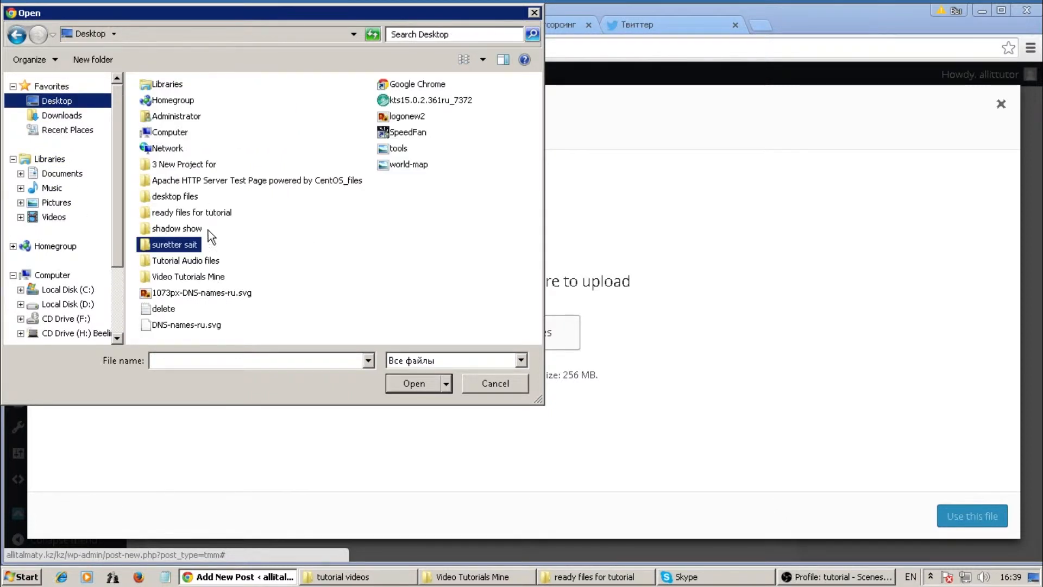
pyautogui.doubleClick(184, 164)
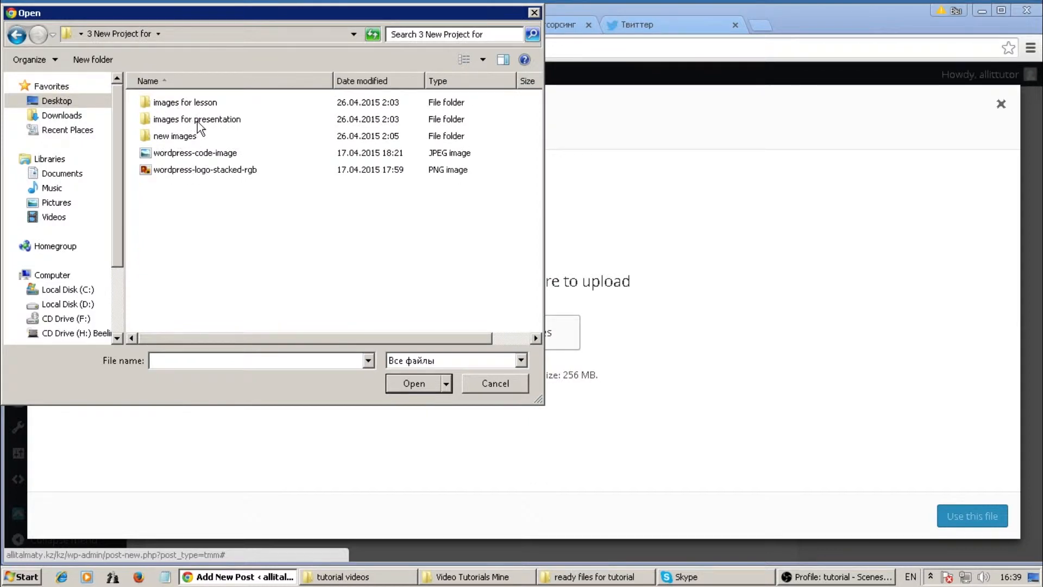
pyautogui.doubleClick(175, 137)
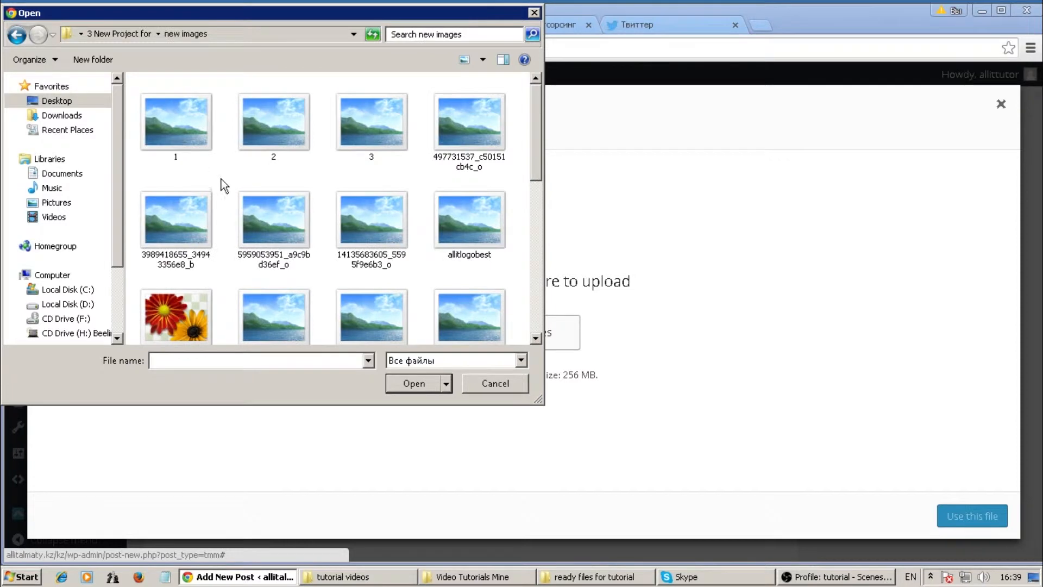
# Upload Anuar, anuar_work2, Anuar1 and anuarccna from that folder to the media library.
pyautogui.scroll(-1, 221, 184)
pyautogui.scroll(-6, 219, 187)
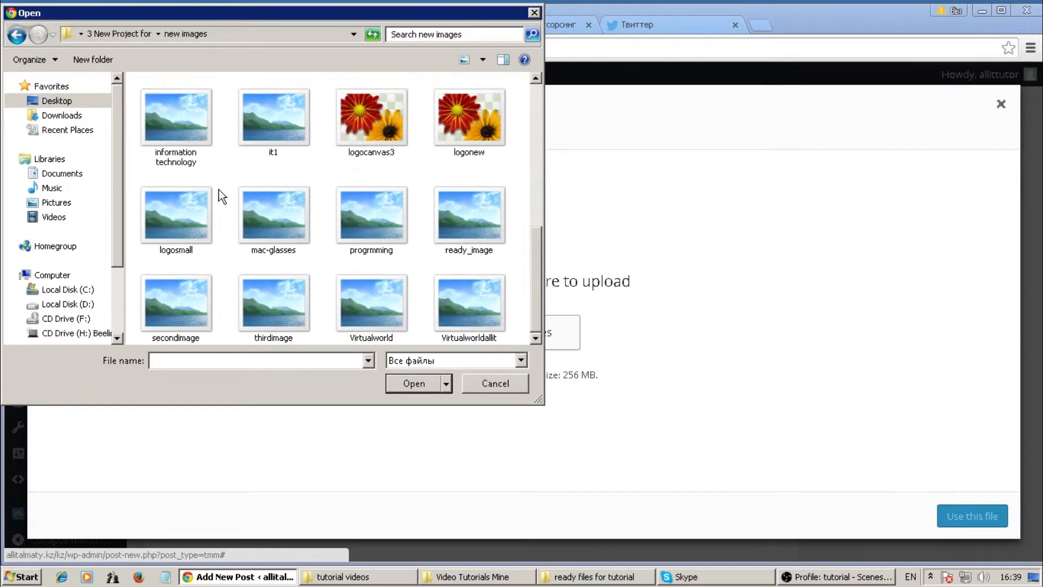
pyautogui.scroll(2, 374, 195)
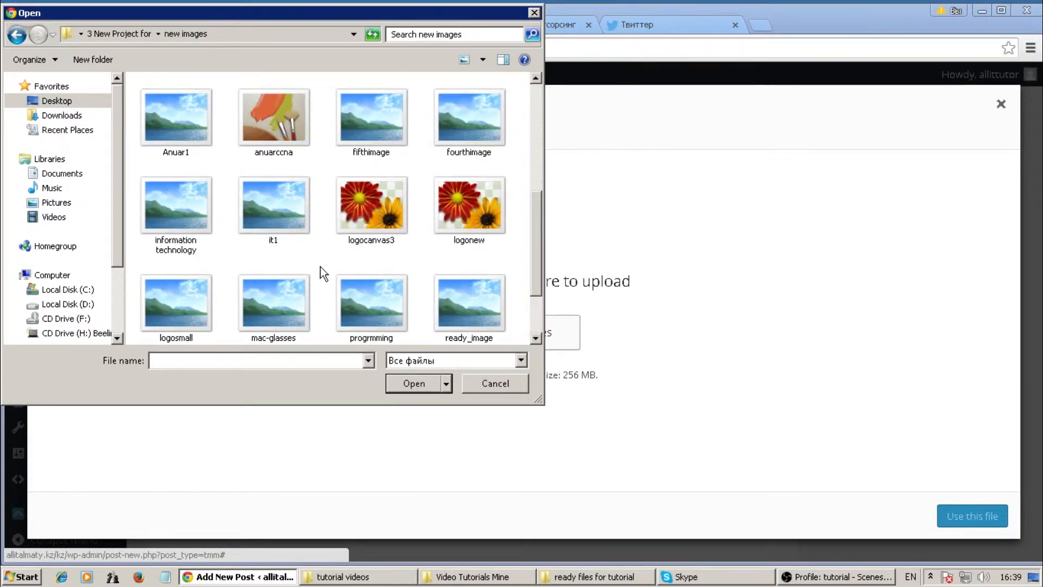
pyautogui.moveTo(543, 215); pyautogui.dragTo(539, 194)
pyautogui.click(376, 126)
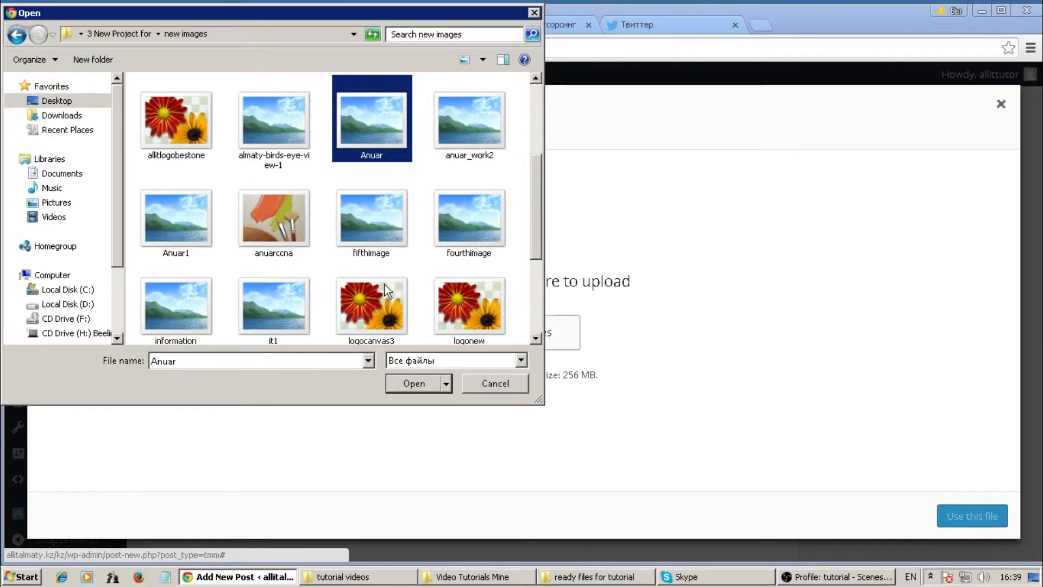
pyautogui.keyDown('ctrl'); pyautogui.click(467, 126); pyautogui.keyUp('ctrl')
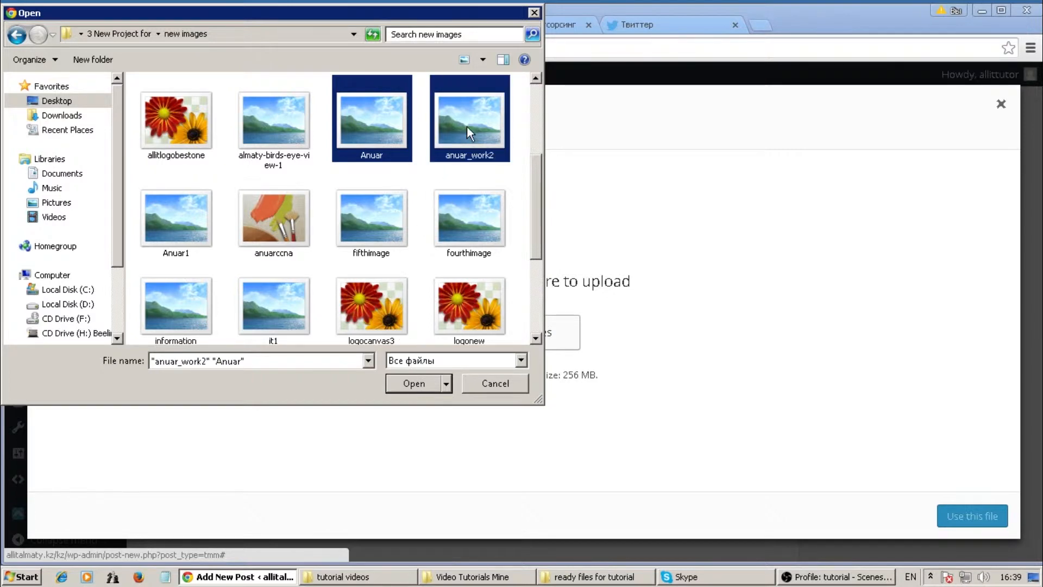
pyautogui.keyDown('ctrl'); pyautogui.click(187, 219); pyautogui.keyUp('ctrl')
pyautogui.keyDown('ctrl'); pyautogui.click(263, 221); pyautogui.keyUp('ctrl')
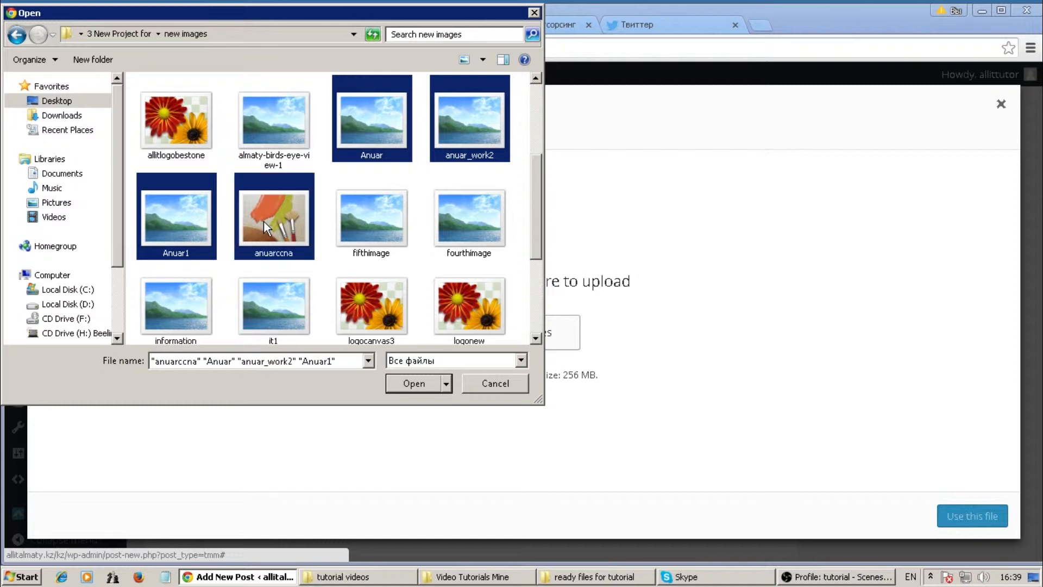
pyautogui.click(400, 386)
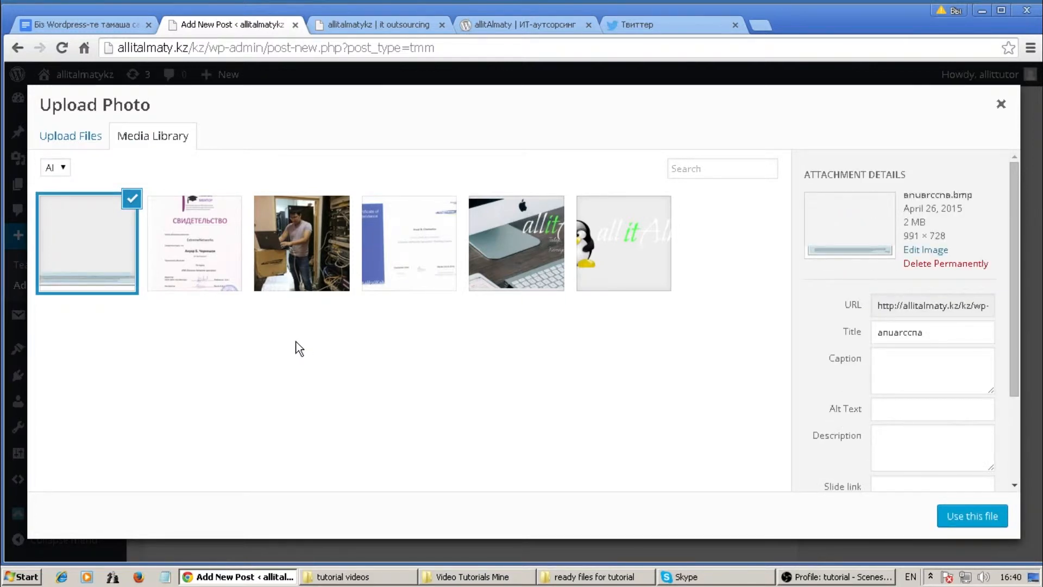
# Use anuar_work2.jpg, the man with a laptop, as Member 1's photo.
pyautogui.click(317, 253)
pyautogui.click(112, 256)
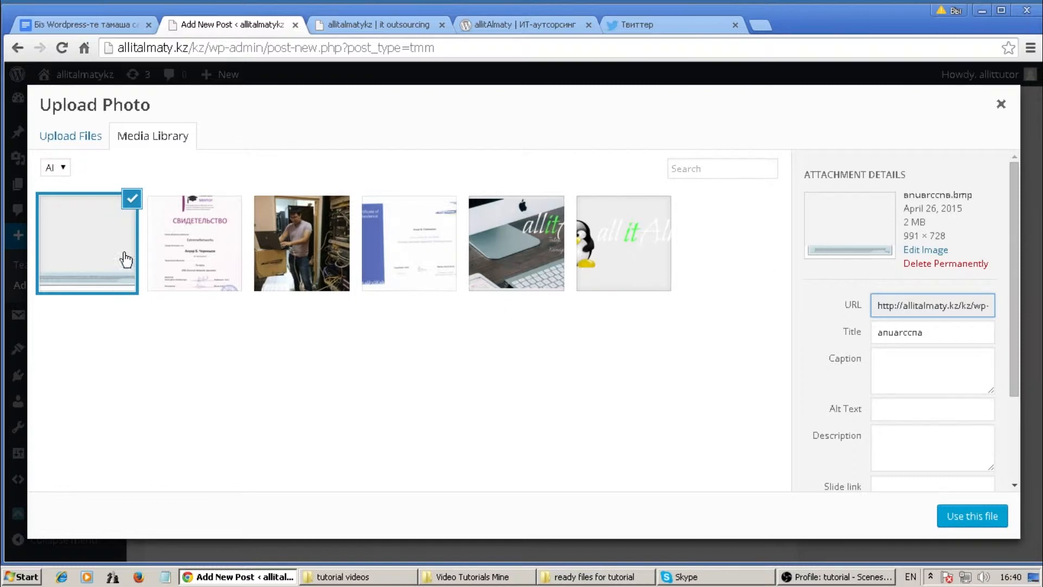
pyautogui.click(132, 200)
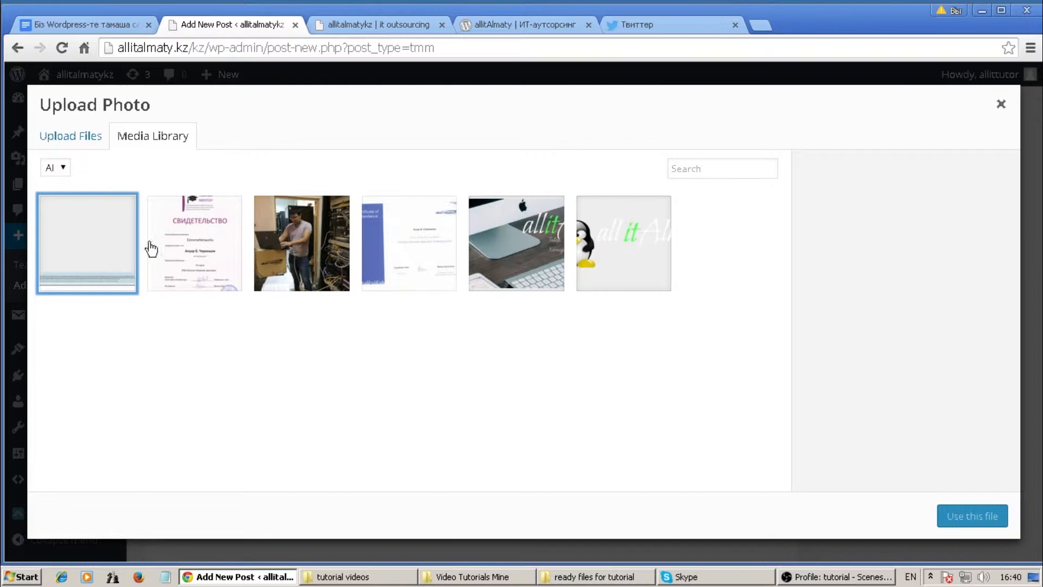
pyautogui.click(302, 249)
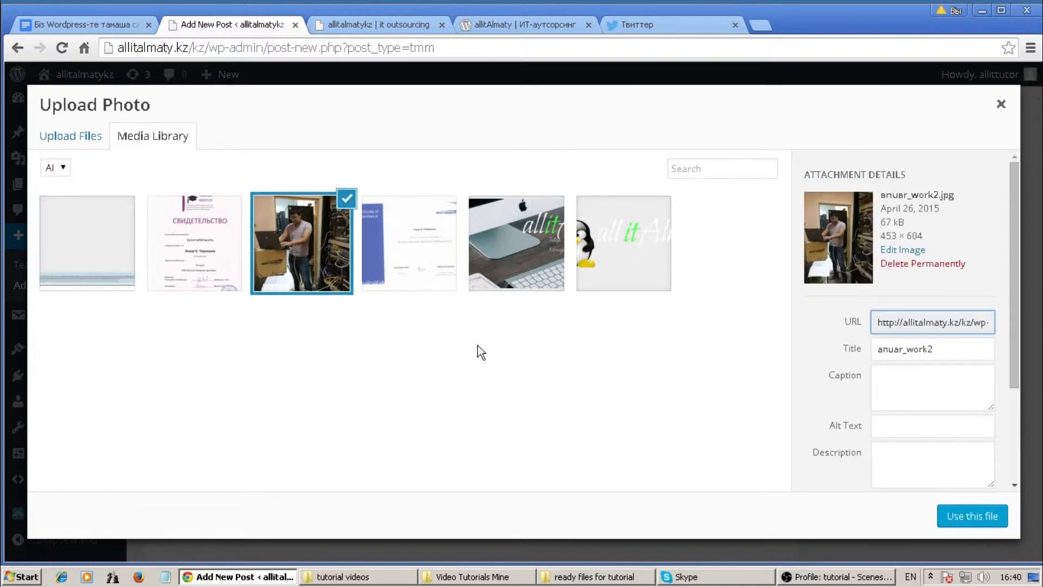
pyautogui.click(967, 518)
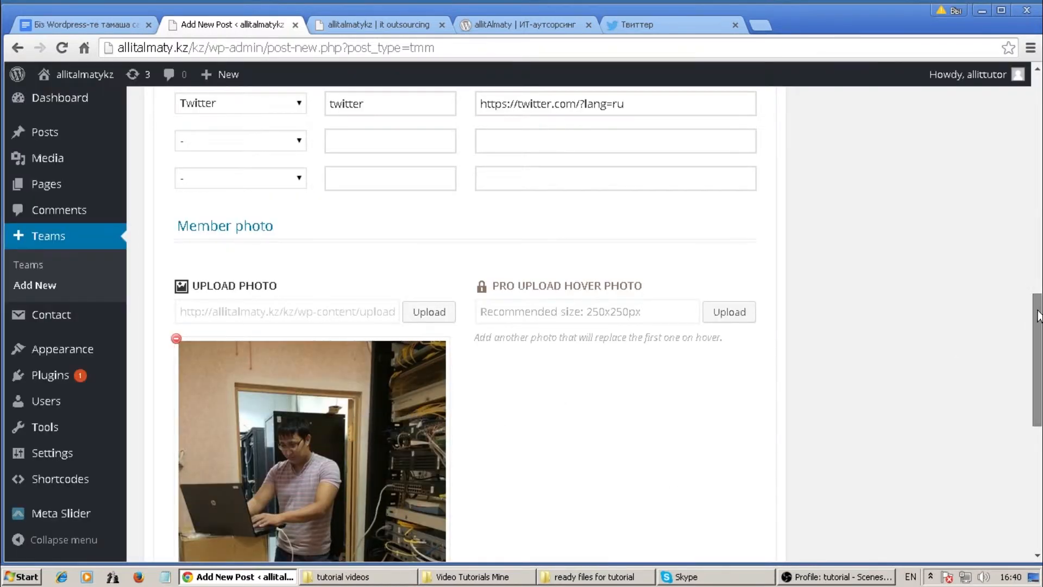
# Publish the allitalmaty team from the Publish box.
pyautogui.scroll(-3, 1040, 361)
pyautogui.scroll(-3, 1040, 361)
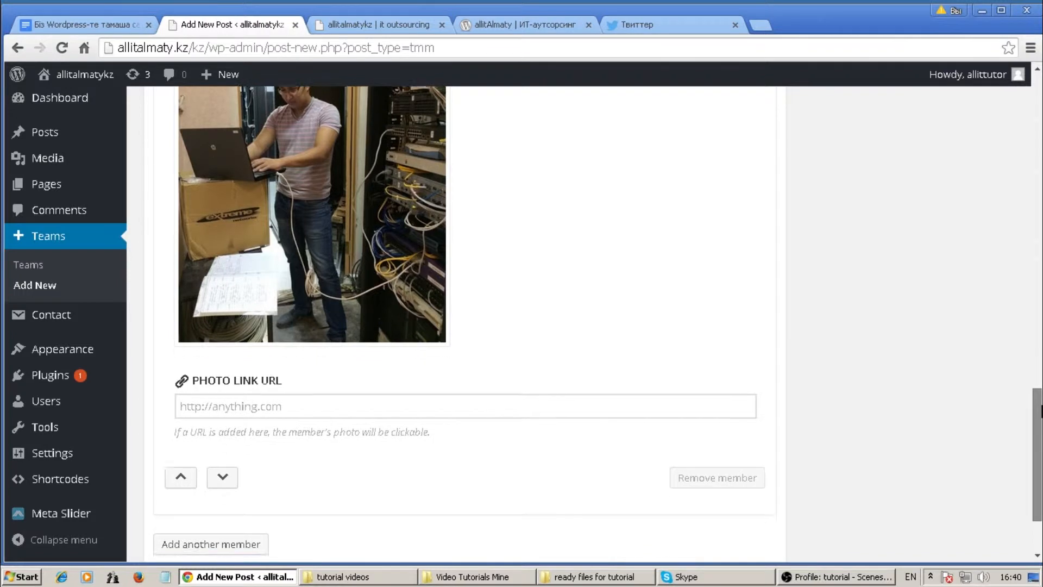
pyautogui.scroll(3, 1040, 358)
pyautogui.moveTo(1040, 357); pyautogui.dragTo(1040, 197)
pyautogui.scroll(5, 1041, 197)
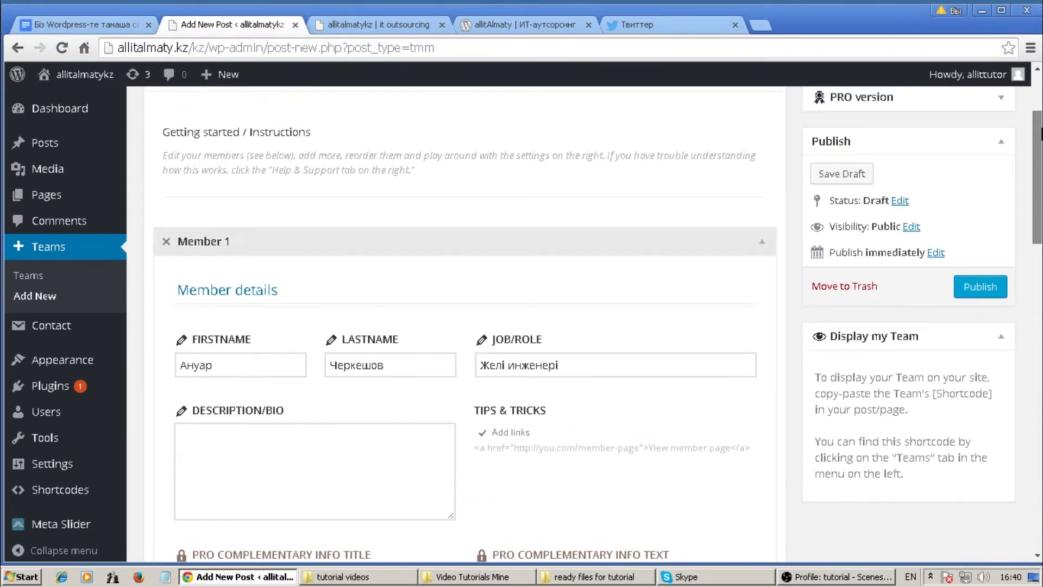
pyautogui.click(977, 287)
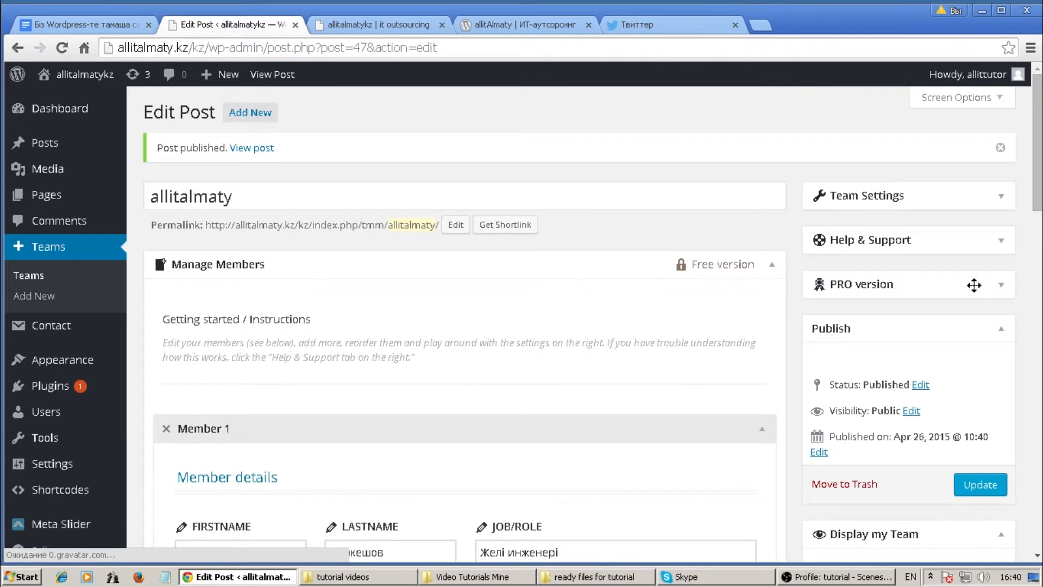
# Reload the live site, open the Біз ұжым menu page, then return to the team editor.
pyautogui.click(373, 24)
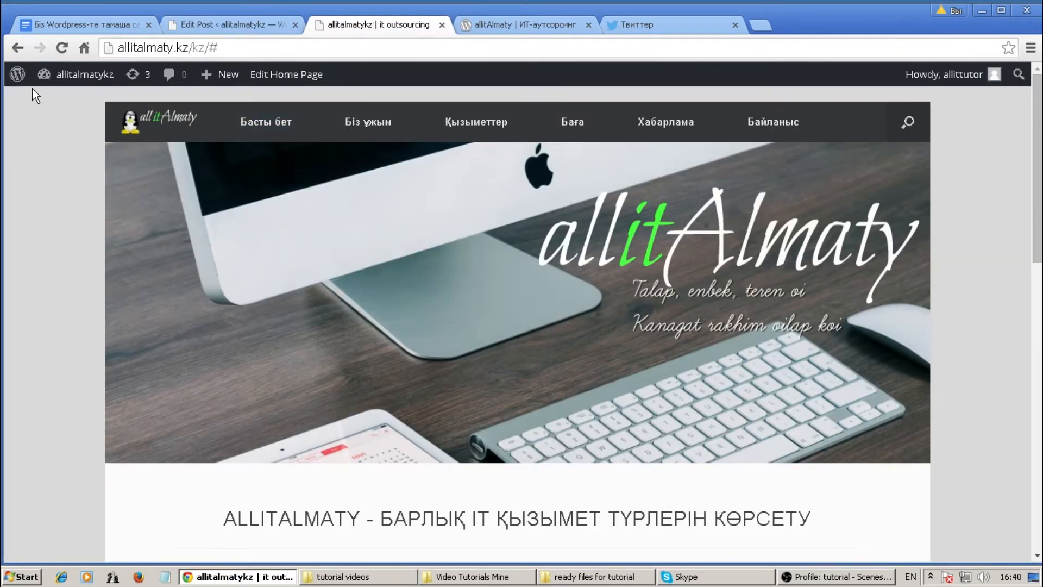
pyautogui.click(62, 50)
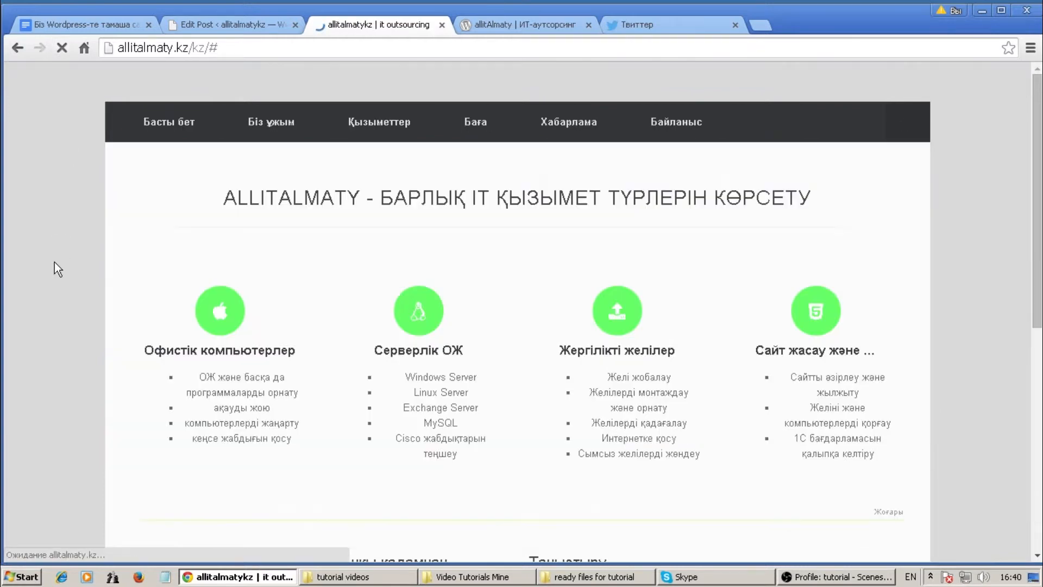
pyautogui.scroll(-10, 27, 260)
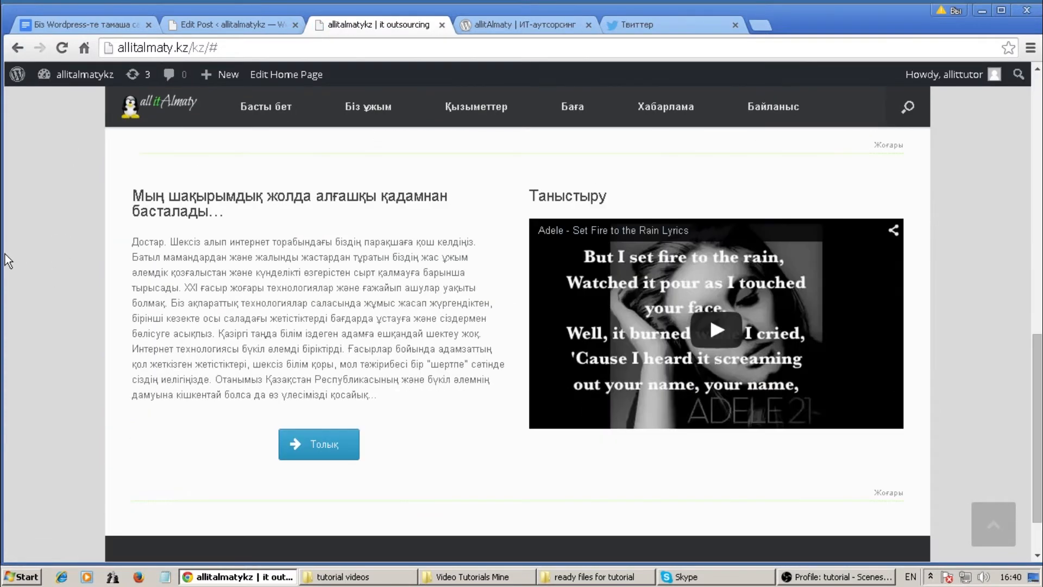
pyautogui.scroll(10, 11, 266)
pyautogui.click(367, 128)
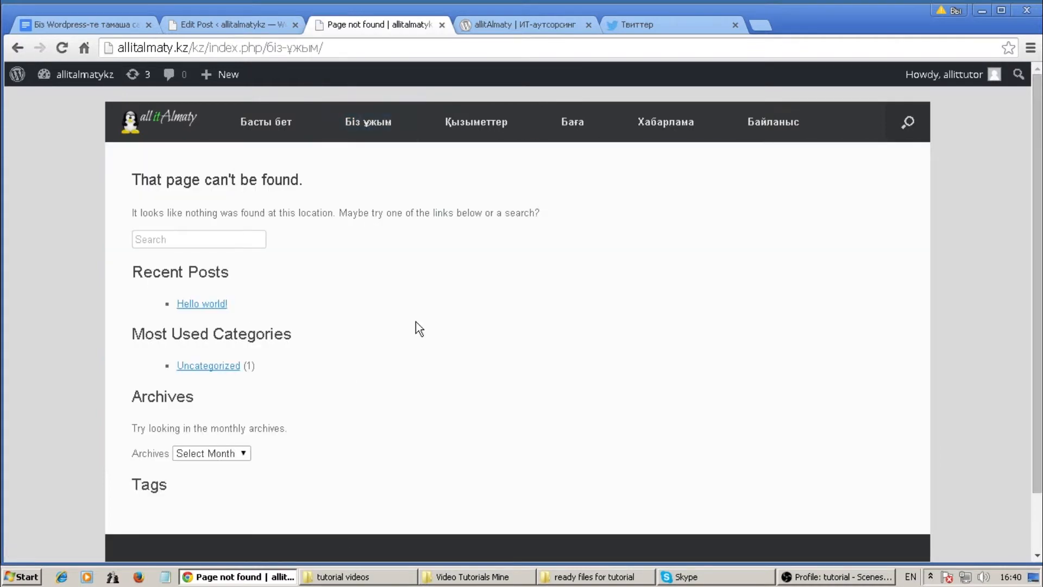
pyautogui.click(210, 24)
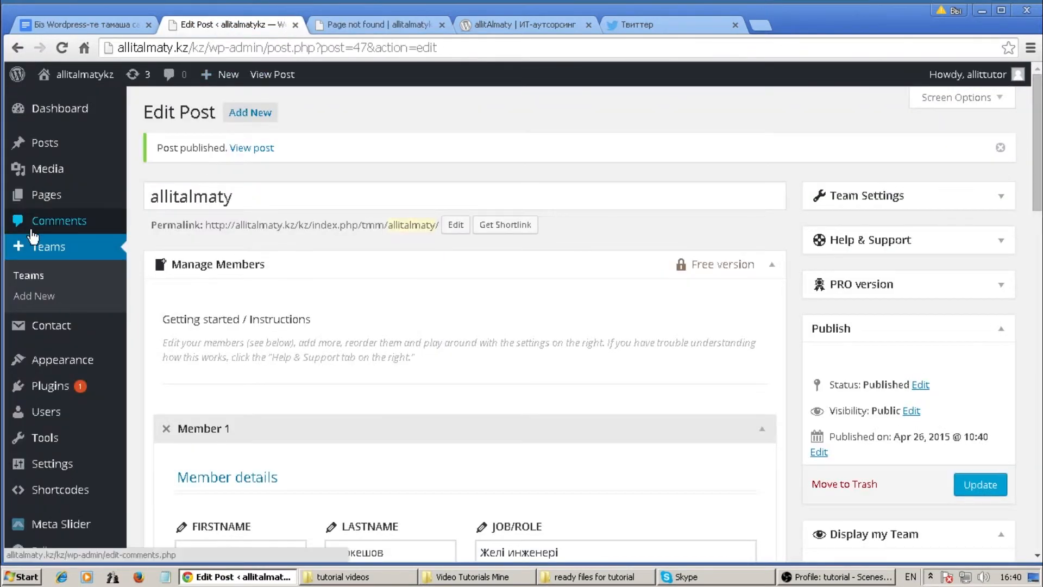
# Copy the shortcode [tmm name="allitalmaty"] from the Teams list.
pyautogui.click(57, 249)
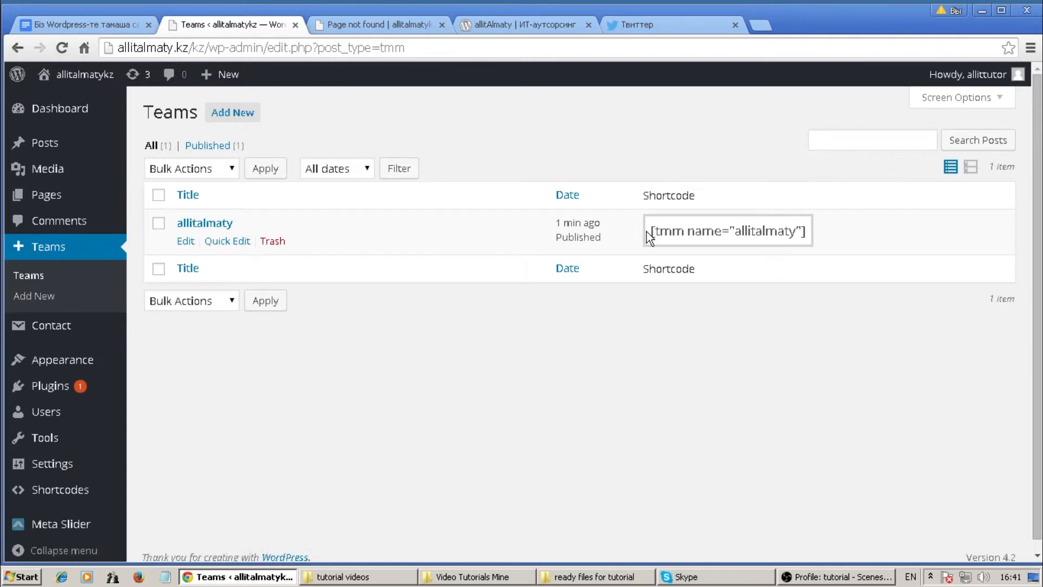
pyautogui.moveTo(648, 232); pyautogui.dragTo(840, 232)
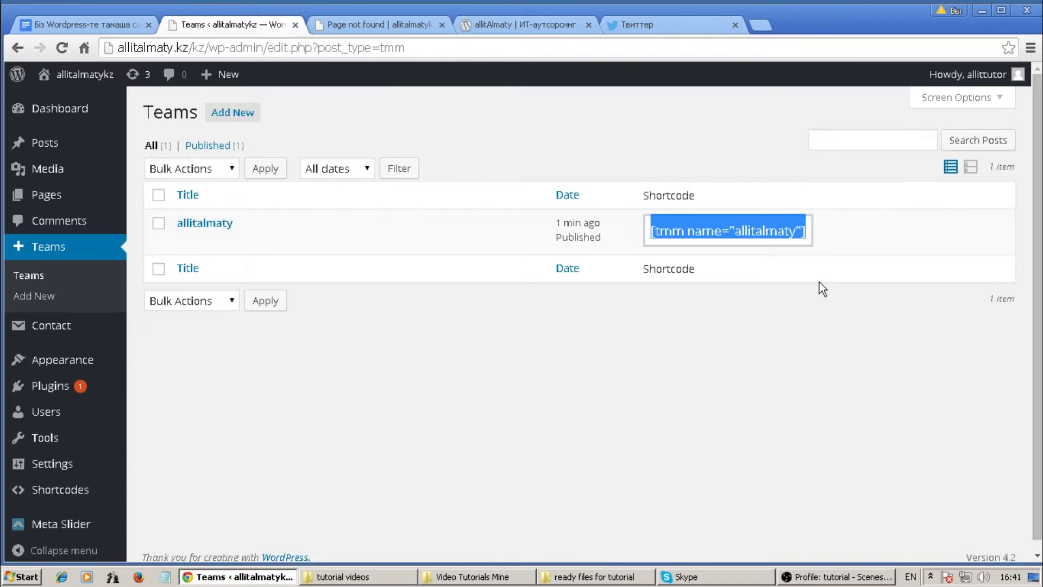
pyautogui.rightClick(735, 232)
pyautogui.click(777, 241)
# Open the Біз ұжым page from All Pages and retitle it Біздің ұжым.
pyautogui.moveTo(86, 196)
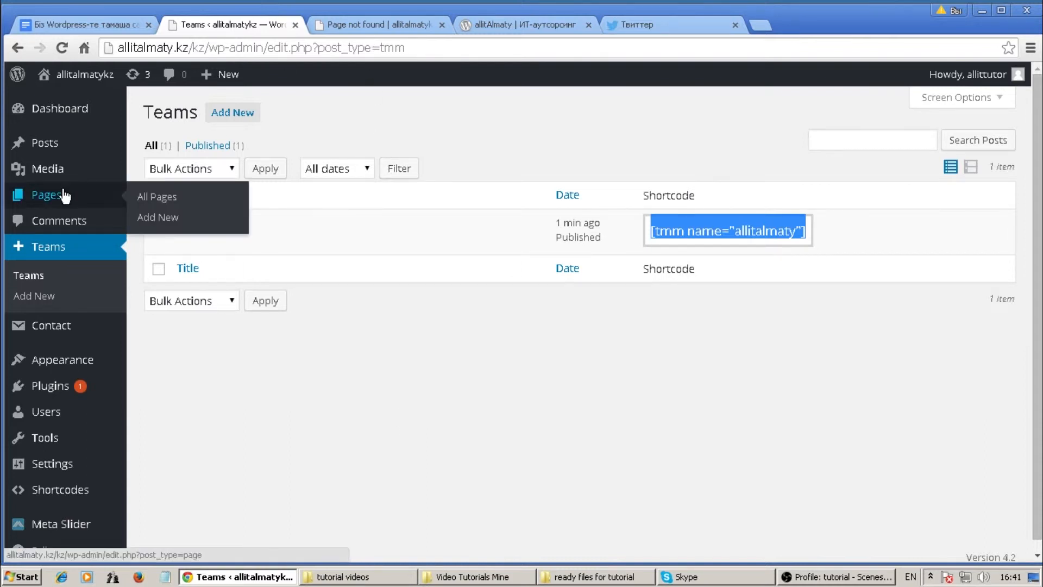
pyautogui.click(153, 198)
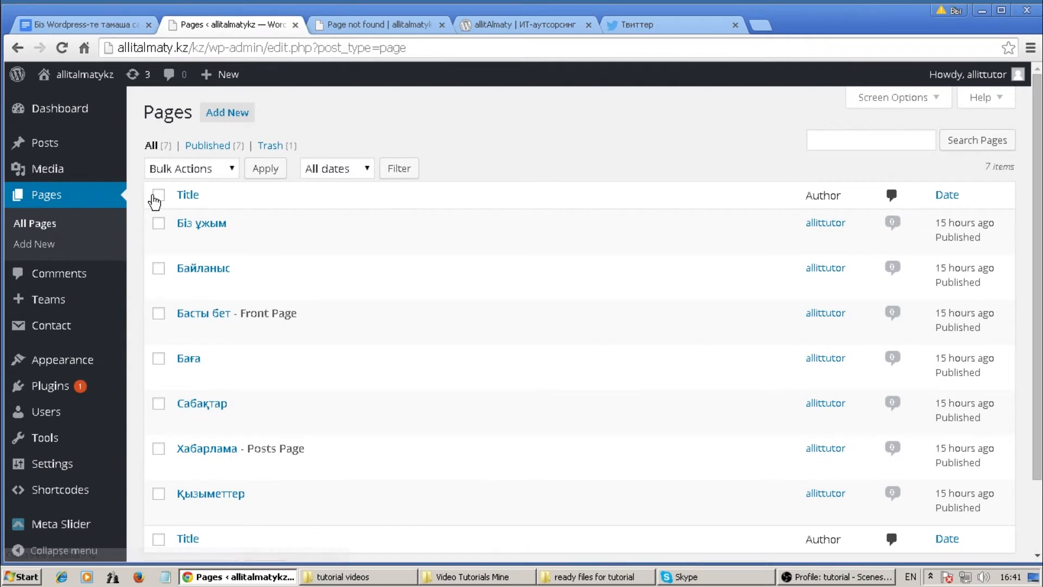
pyautogui.click(206, 223)
pyautogui.click(174, 153)
pyautogui.hotkey('alt', 'shift')
pyautogui.write('дің ұжым')
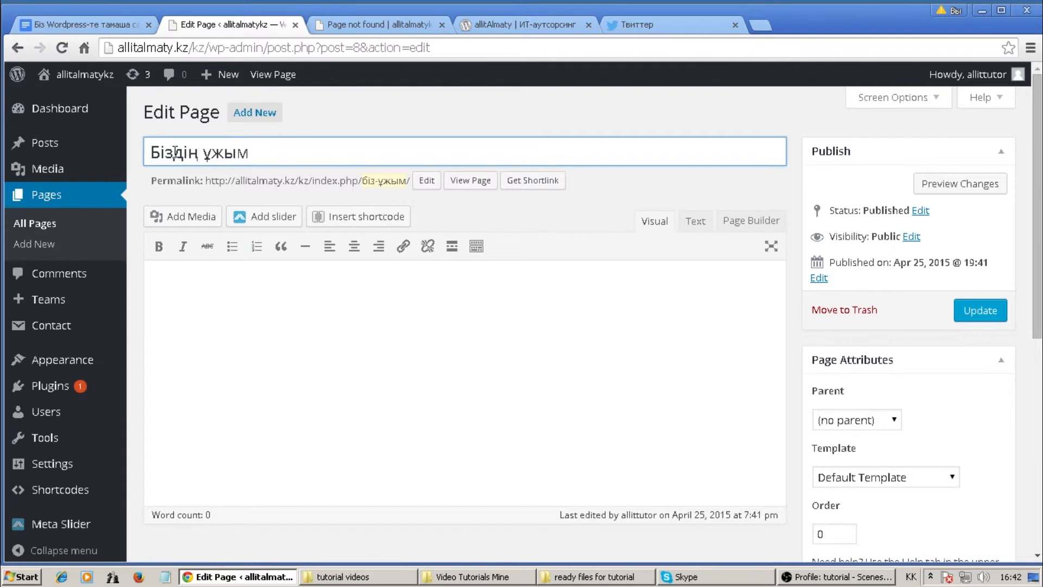
# Switch the content area from Page Builder back to the visual editor, confirming the revert.
pyautogui.click(205, 285)
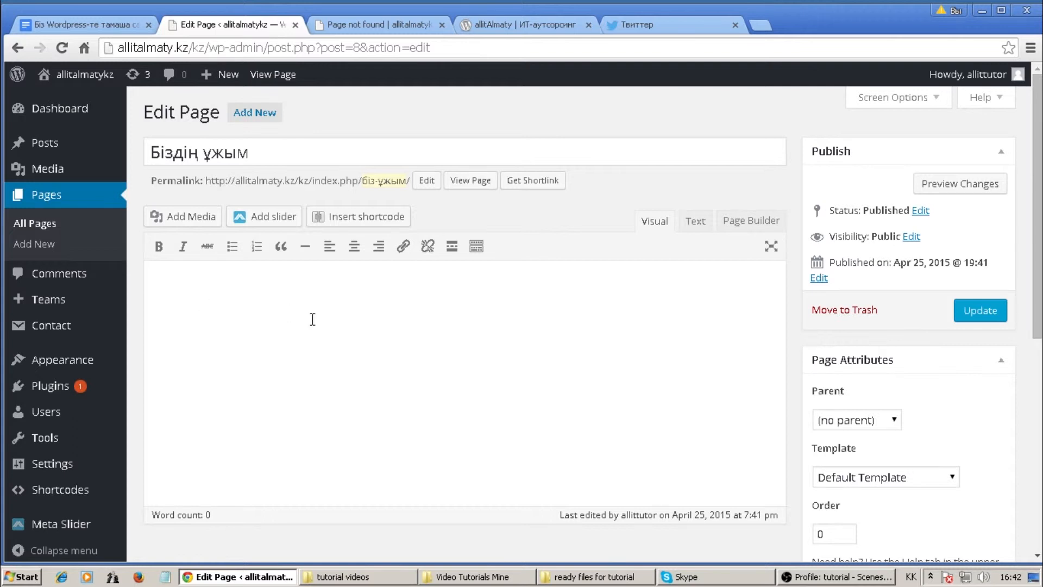
pyautogui.click(740, 222)
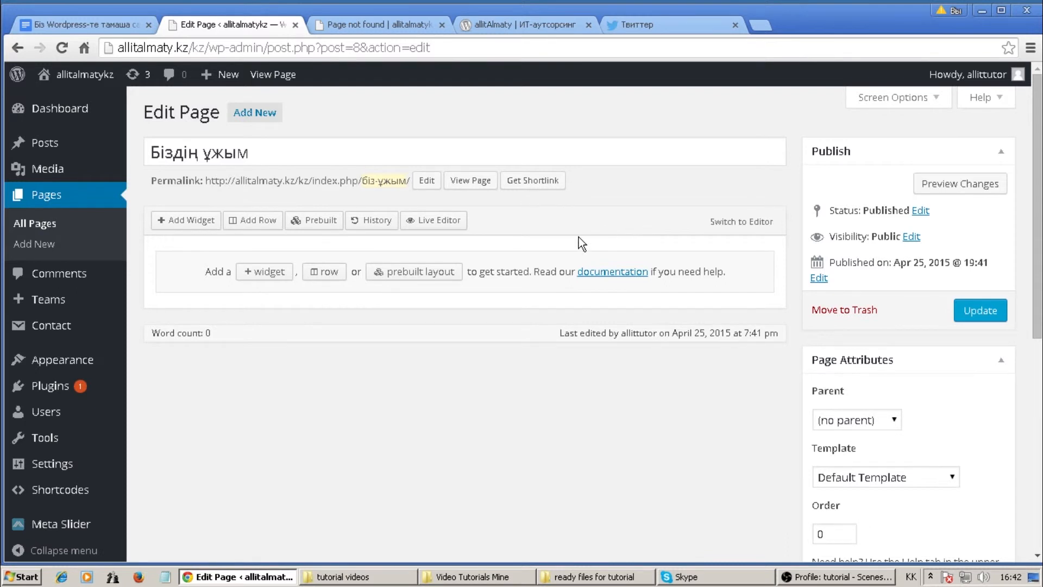
pyautogui.click(742, 222)
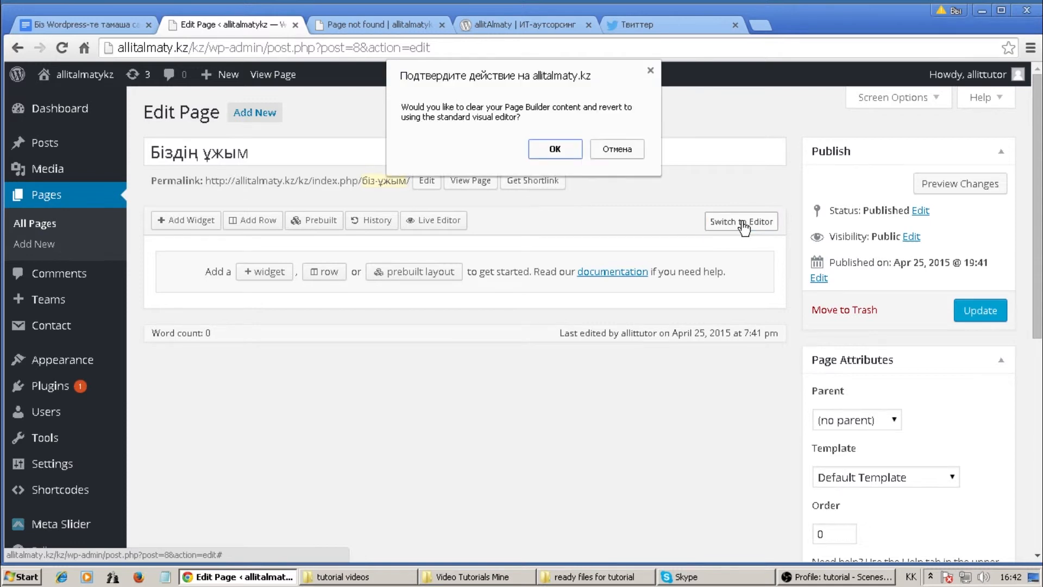
pyautogui.click(554, 149)
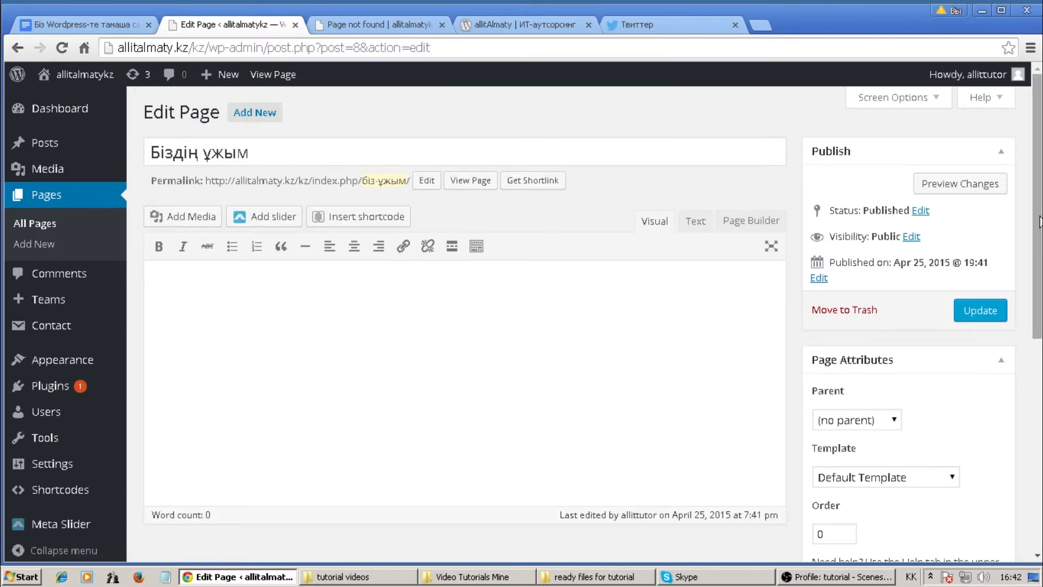
# Write 'Бұл біздің ұжым жайында парақша' as the page body and update the page.
pyautogui.scroll(-4, 1039, 314)
pyautogui.scroll(-3, 1039, 314)
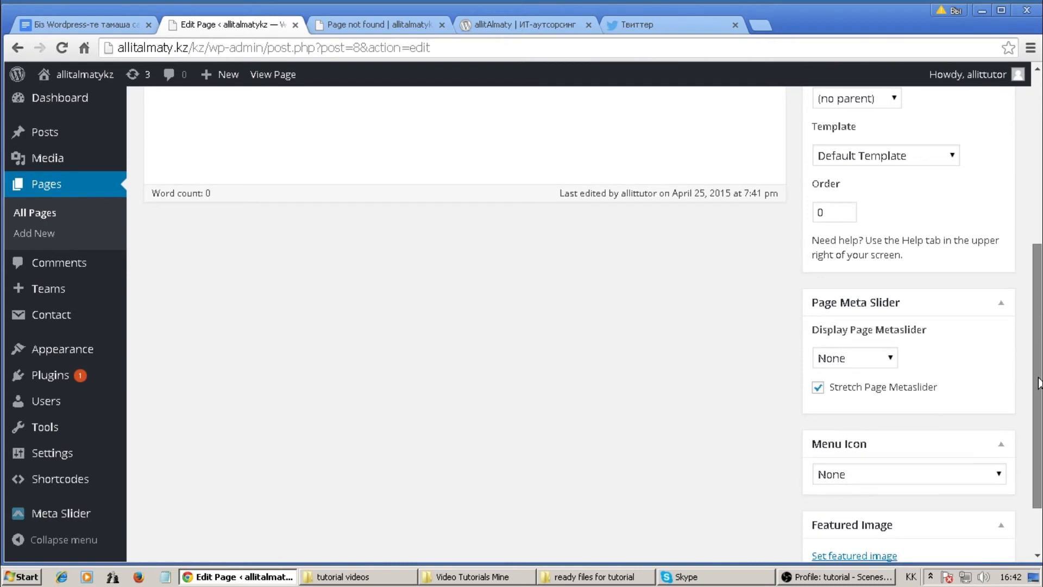
pyautogui.scroll(6, 836, 288)
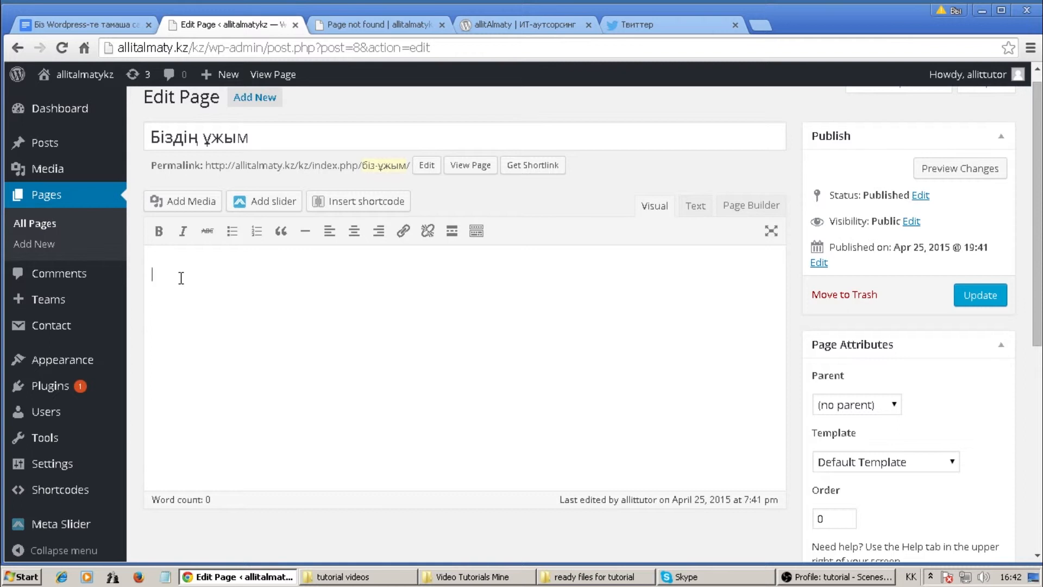
pyautogui.write('Щгк')
pyautogui.press('BackSpace')
pyautogui.press('BackSpace')
pyautogui.press('BackSpace')
pyautogui.press('BackSpace')
pyautogui.write('Бұл біздің ұ')
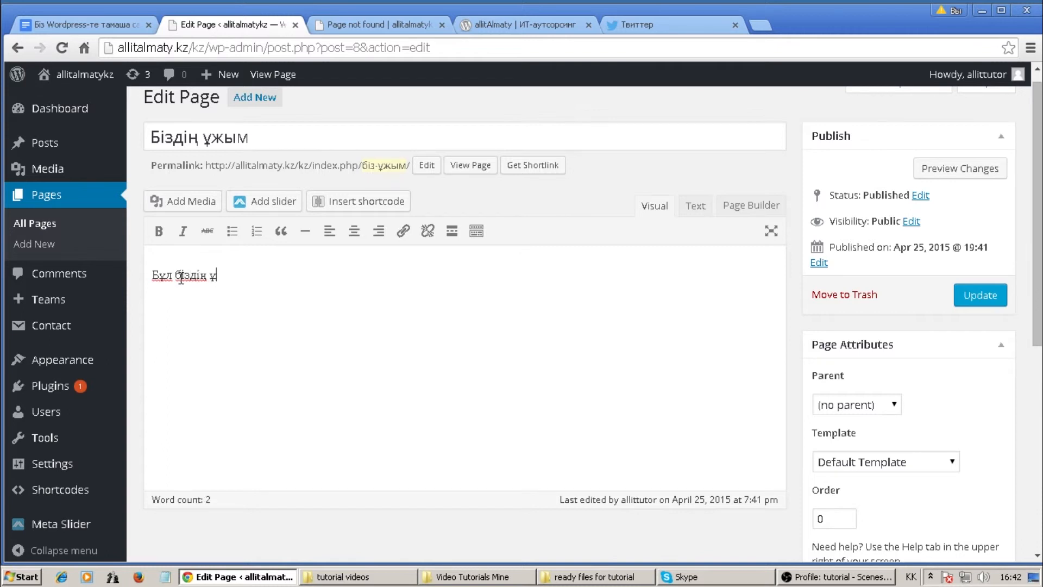
pyautogui.write('жым жайында ')
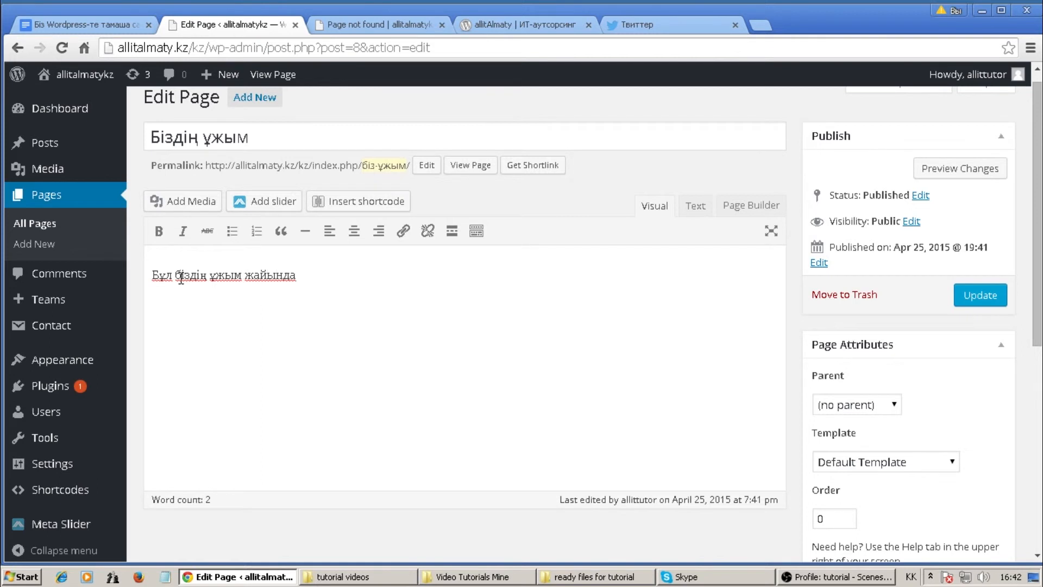
pyautogui.write('парақша')
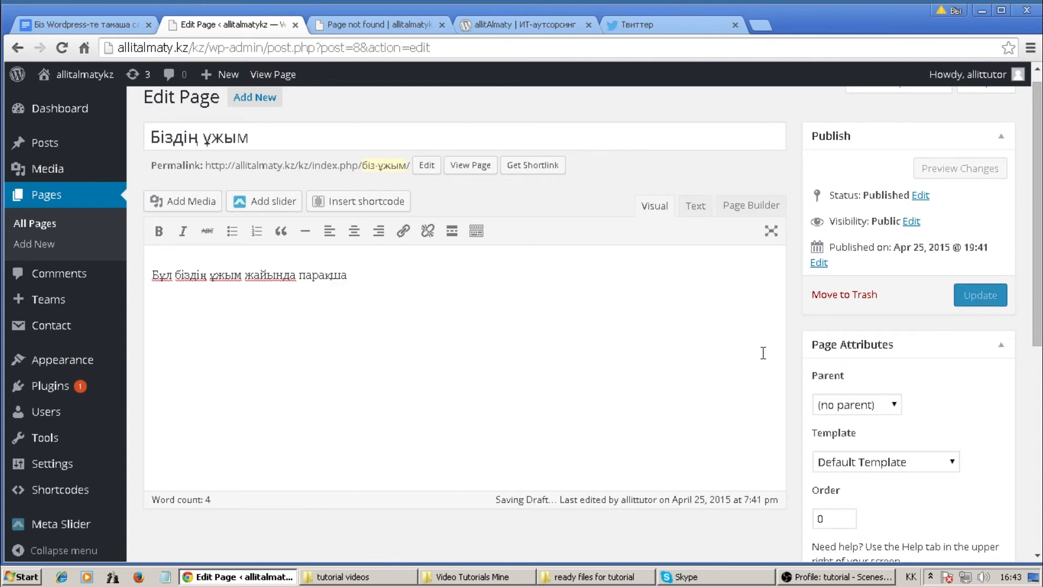
pyautogui.click(992, 297)
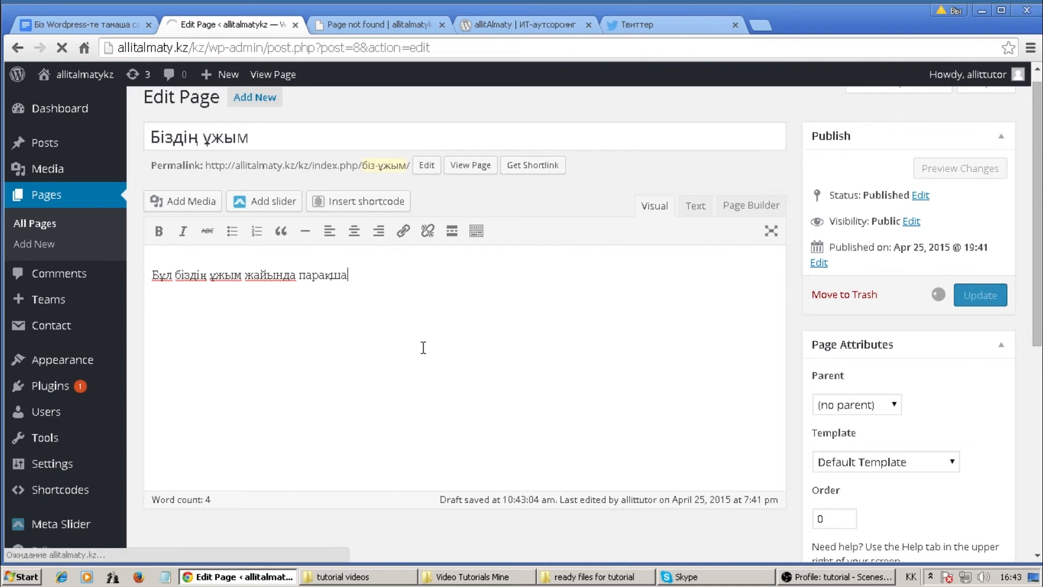
# Reload the live site to check the Біздің ұжым menu item, then return to the page editor.
pyautogui.click(379, 25)
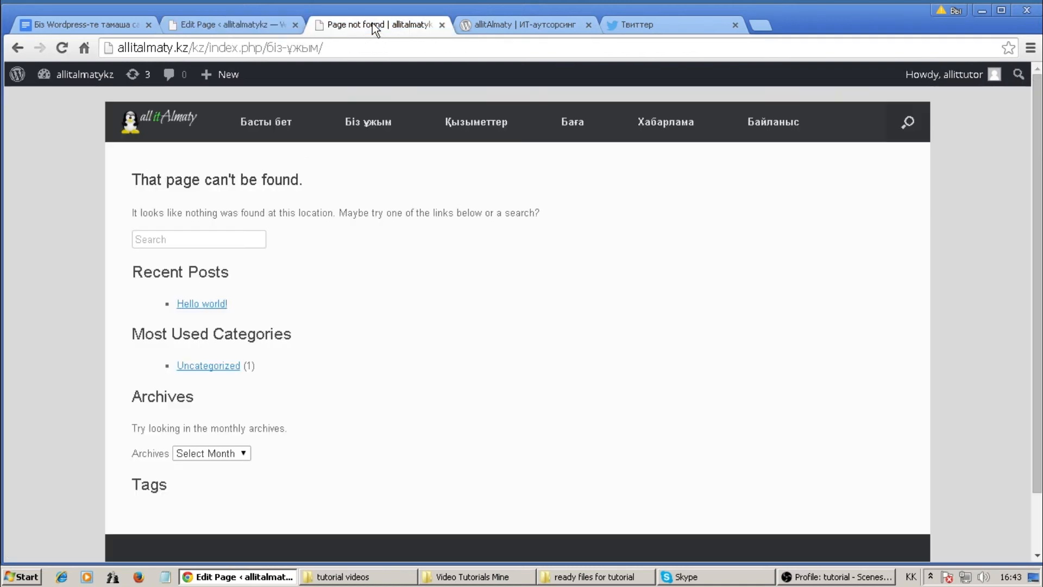
pyautogui.click(351, 122)
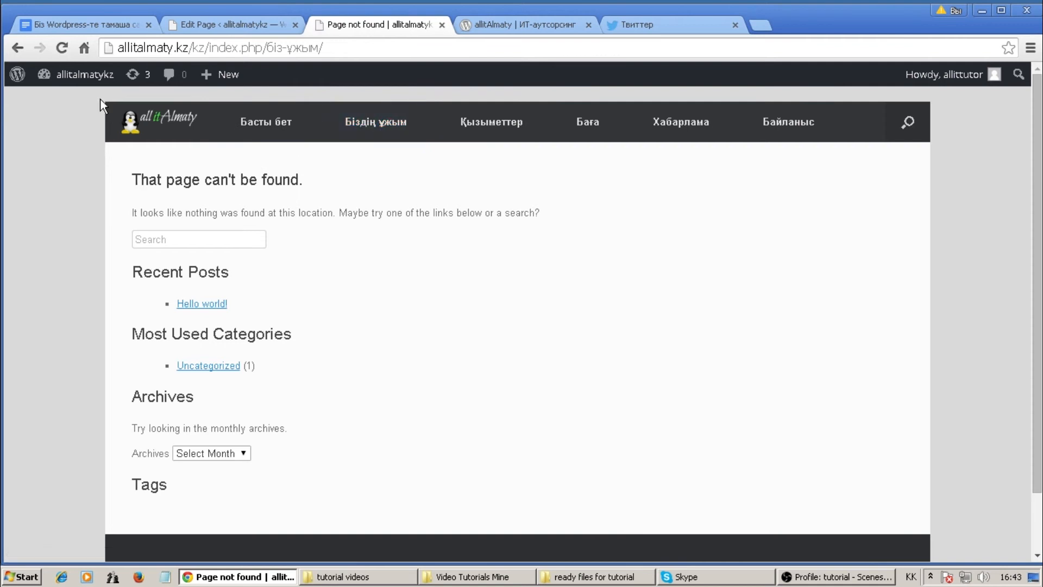
pyautogui.click(62, 48)
pyautogui.click(357, 135)
pyautogui.click(230, 25)
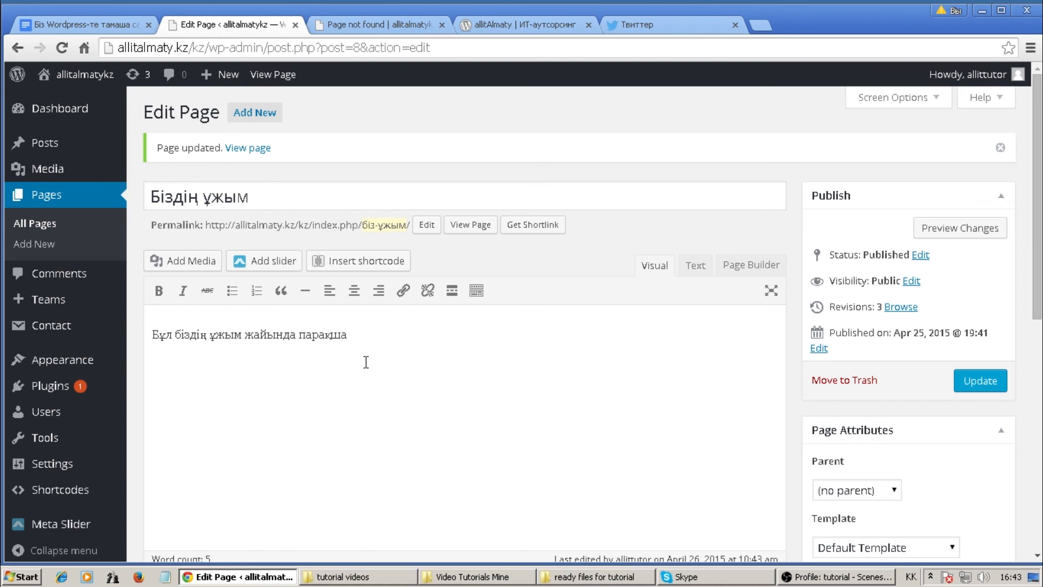
pyautogui.scroll(-2, 366, 362)
pyautogui.scroll(2, 366, 362)
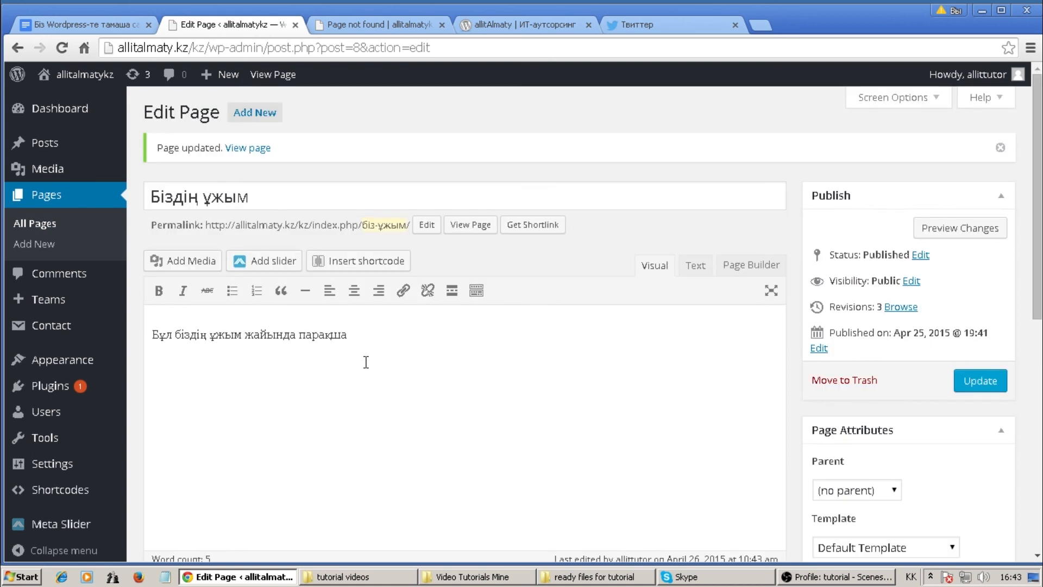